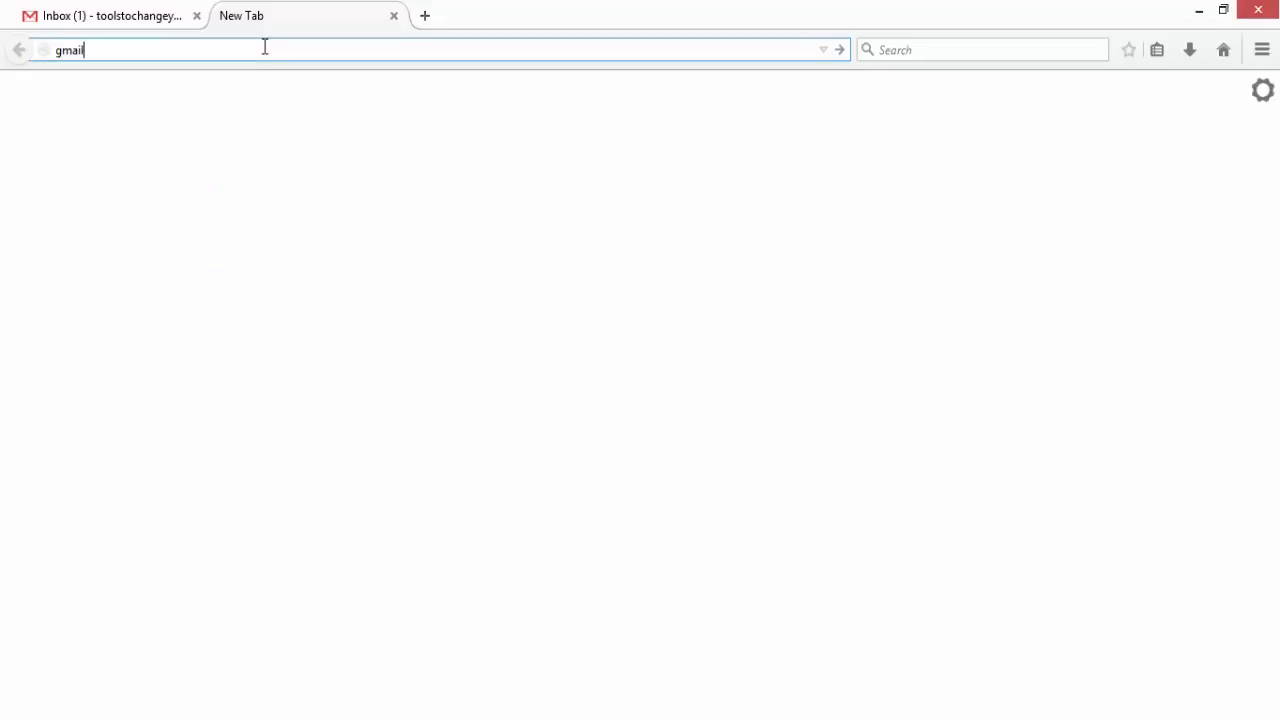
# Step: Load gmailmeter.com and scroll down its email analytics overview
pyautogui.write('mete')
pyautogui.write('r.com')
pyautogui.press('Return')
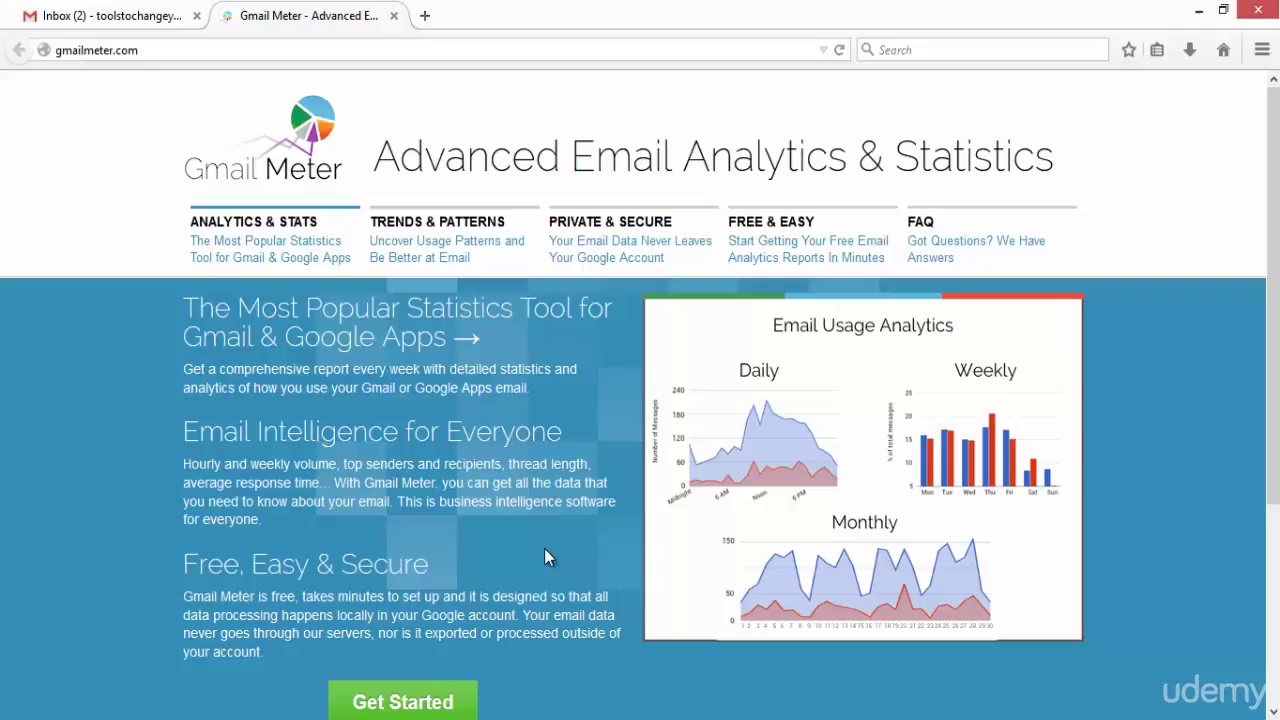
pyautogui.scroll(-3, 544, 557)
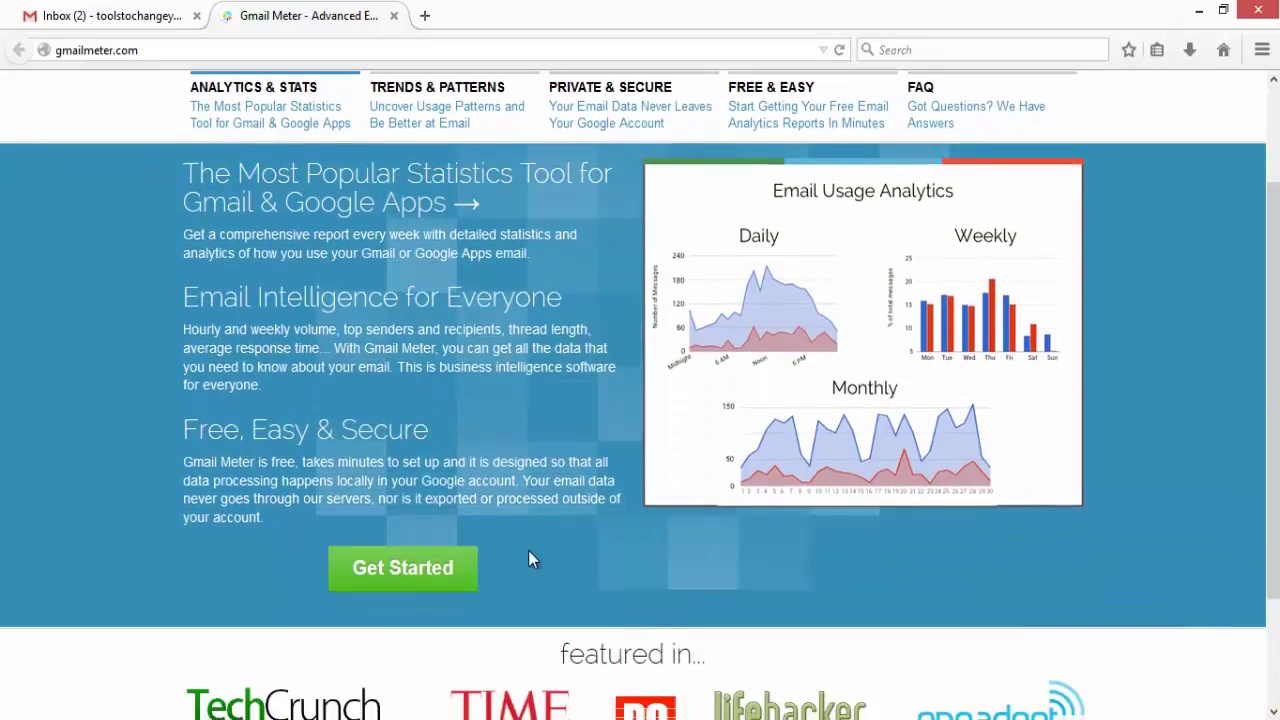
# Step: Start connecting Gmail Meter to the Google account and accept the first permission request
pyautogui.click(428, 567)
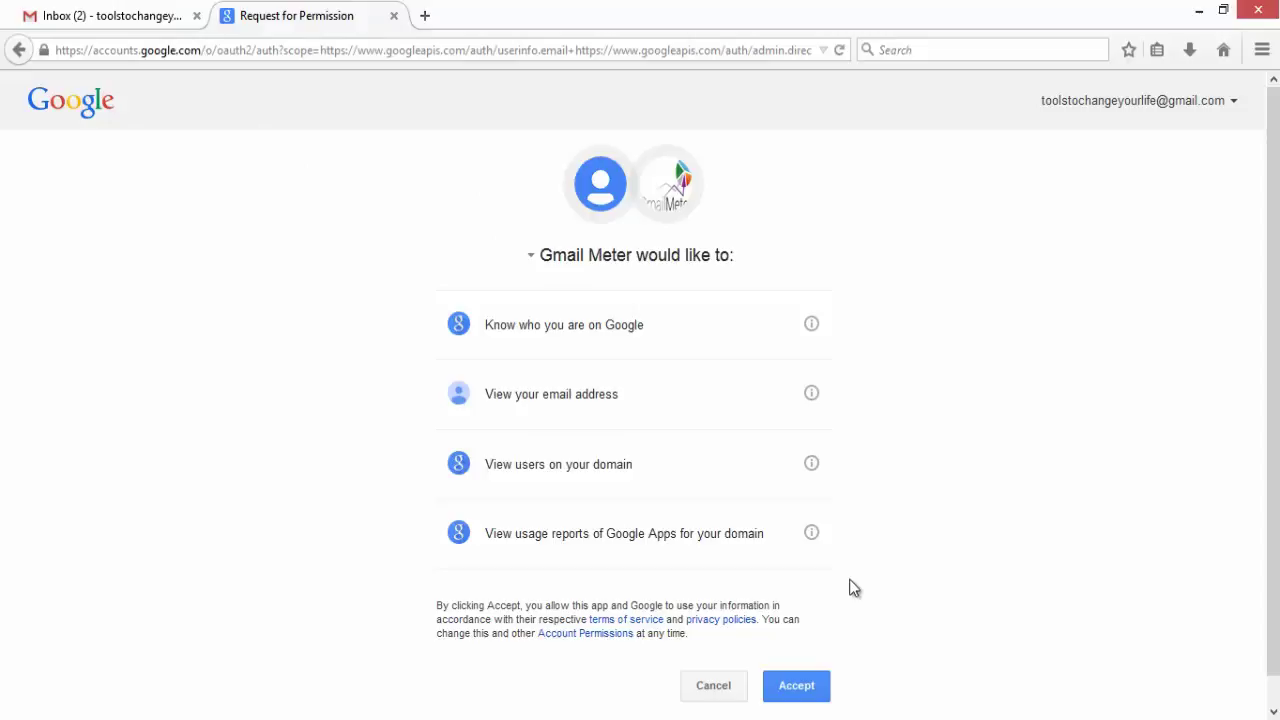
pyautogui.click(795, 688)
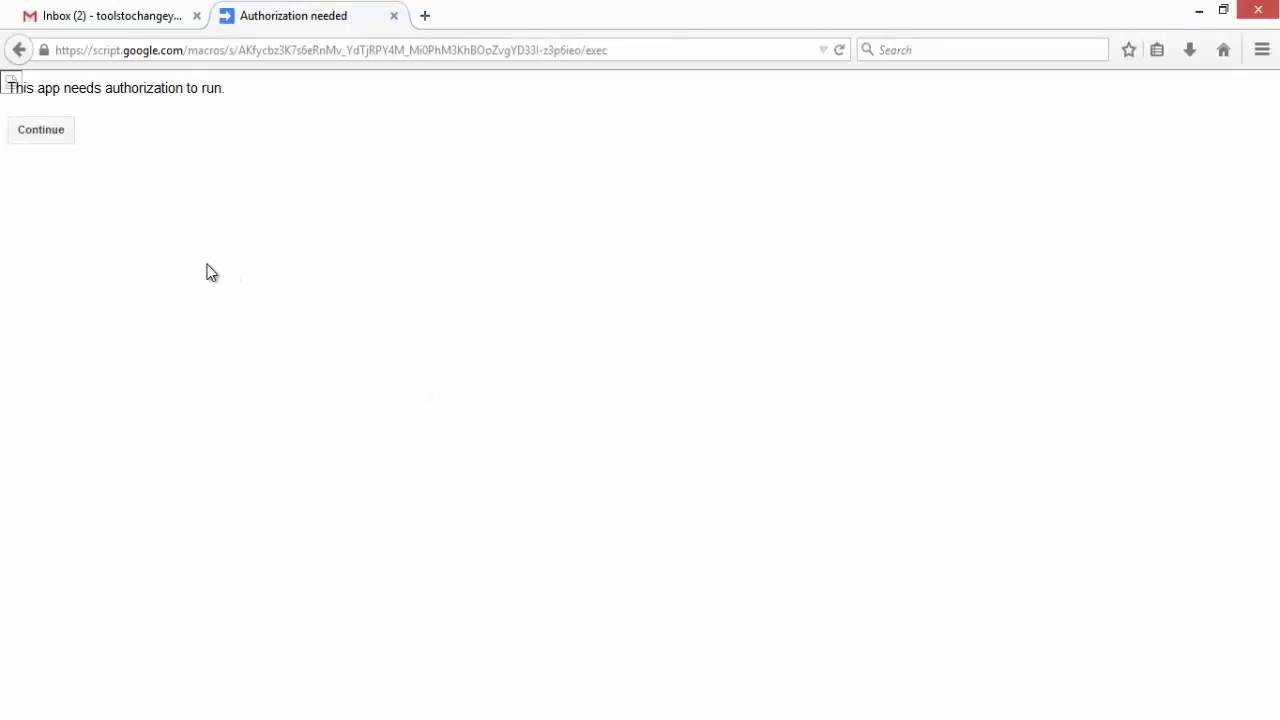
# Step: Continue past 'Authorization needed' and accept Gmail Meter's mail and account access
pyautogui.click(58, 145)
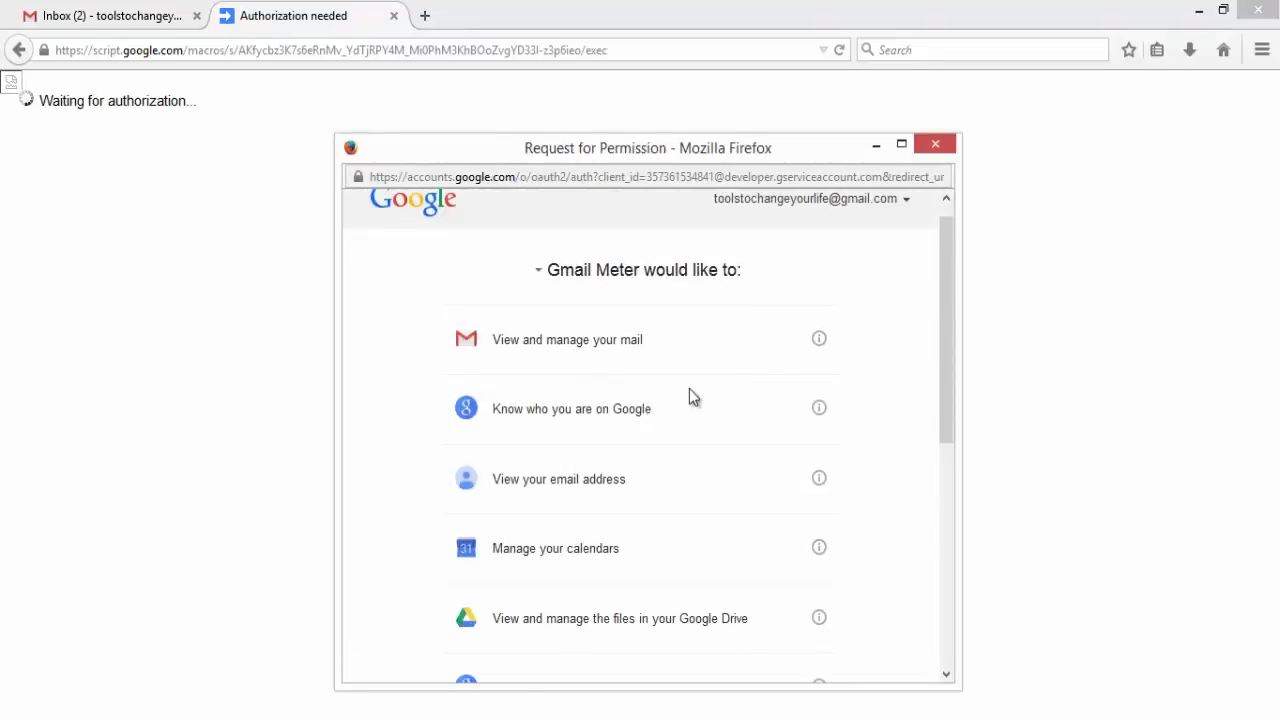
pyautogui.scroll(-1, 689, 390)
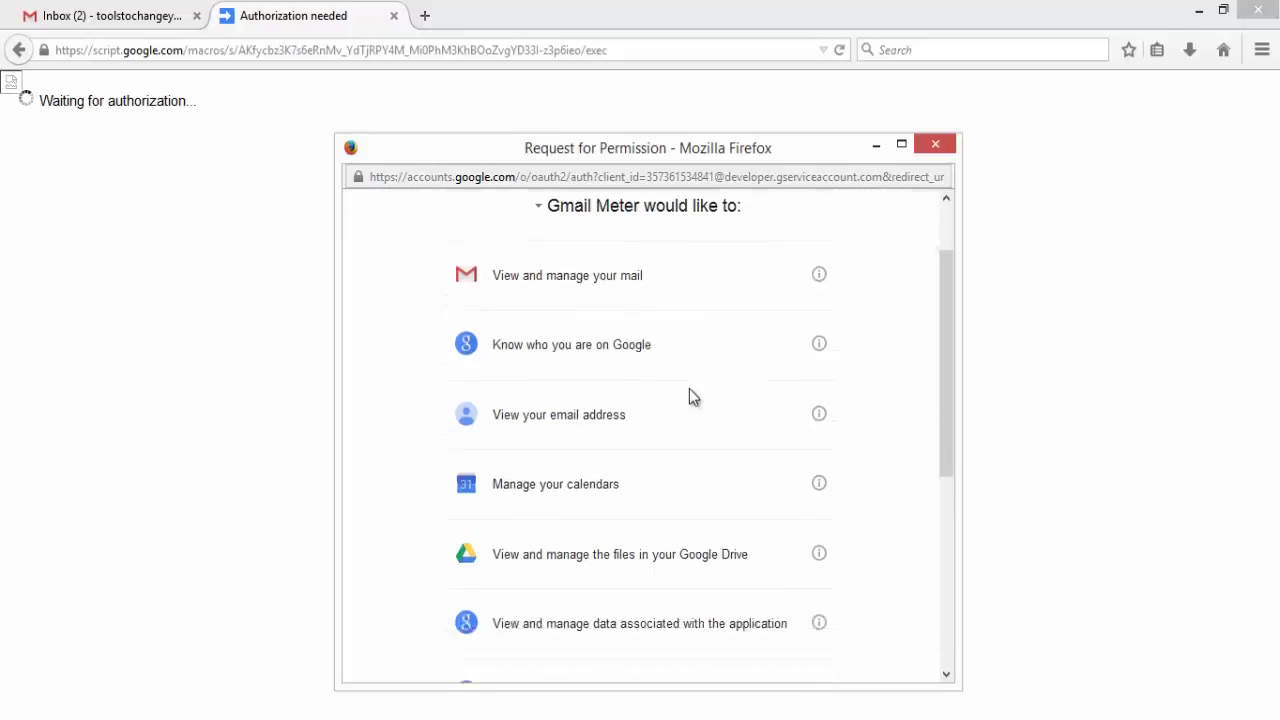
pyautogui.scroll(-3, 689, 390)
pyautogui.scroll(-3, 689, 390)
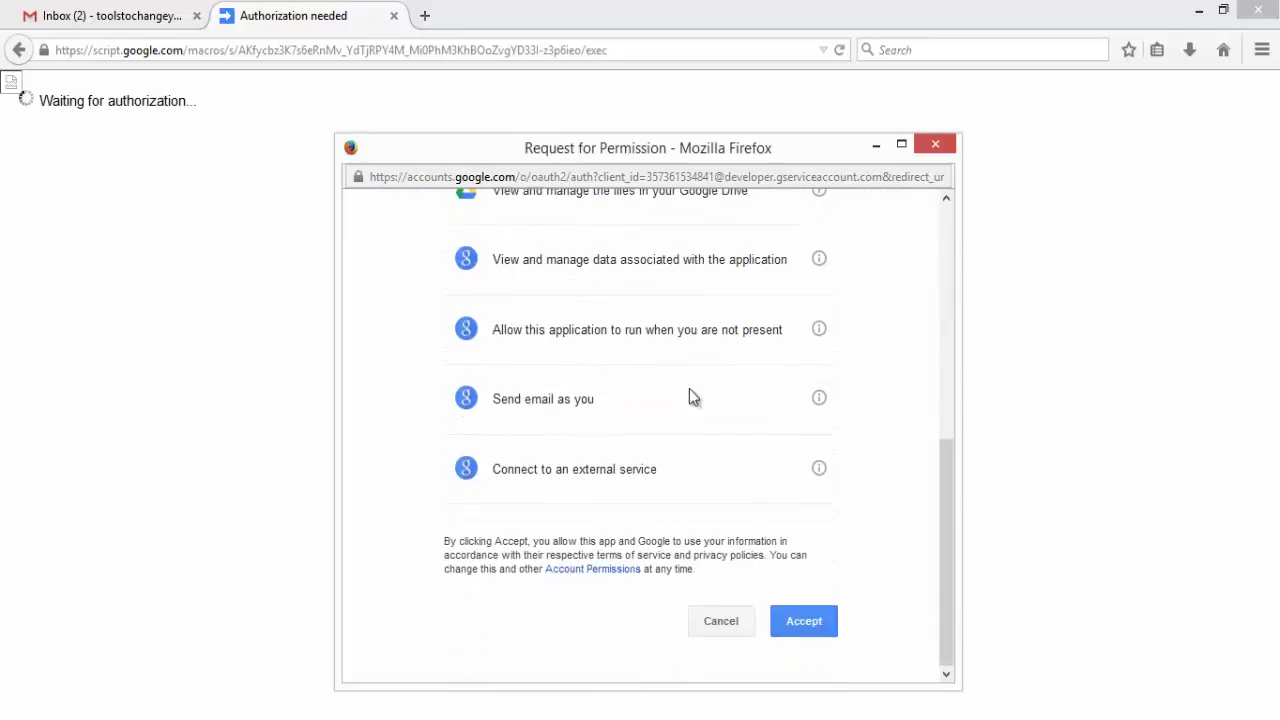
pyautogui.click(799, 620)
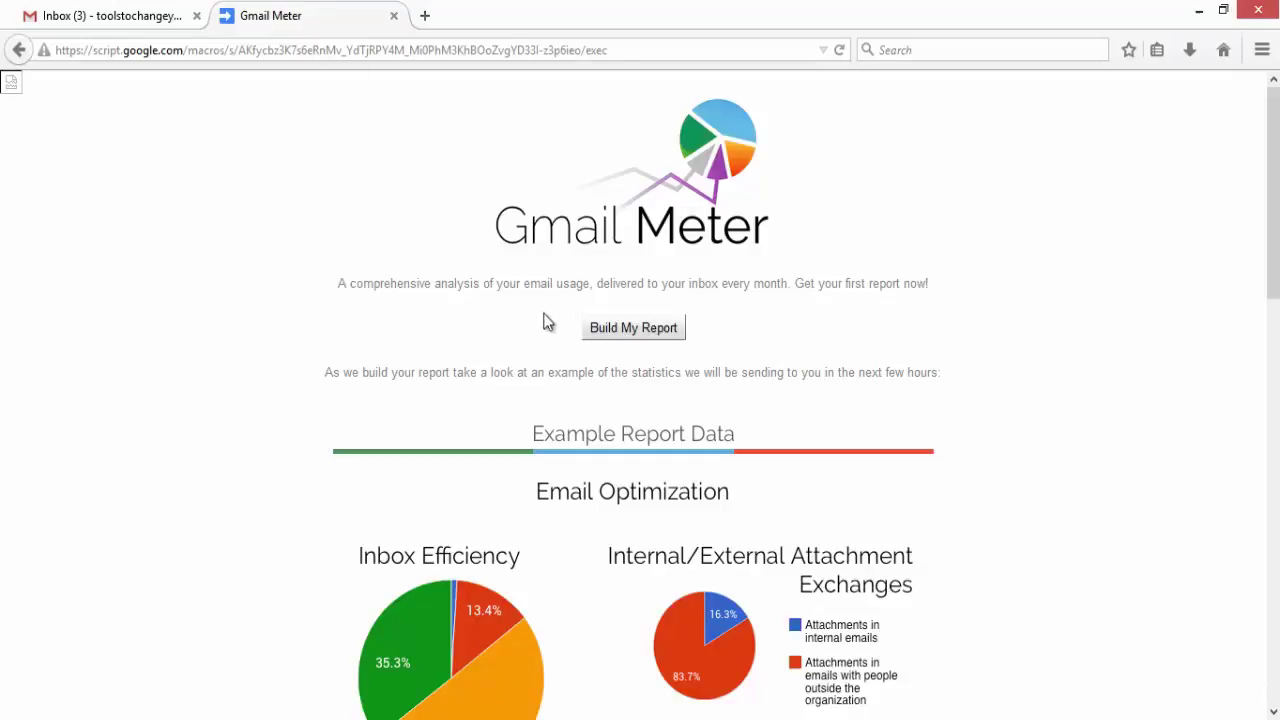
# Step: Request the first Gmail Meter email usage report with Build My Report
pyautogui.click(630, 331)
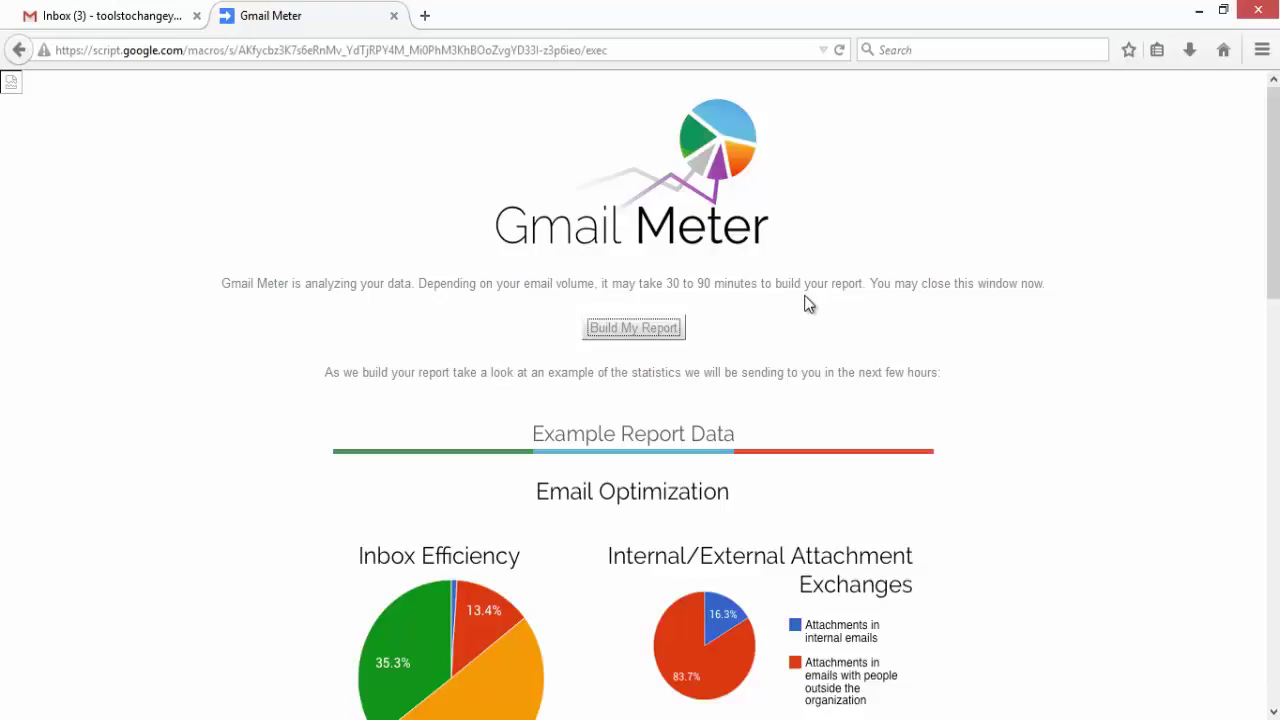
# Step: Close the Gmail Meter tab and open the 'More information about Gmail Meter' email
pyautogui.click(394, 15)
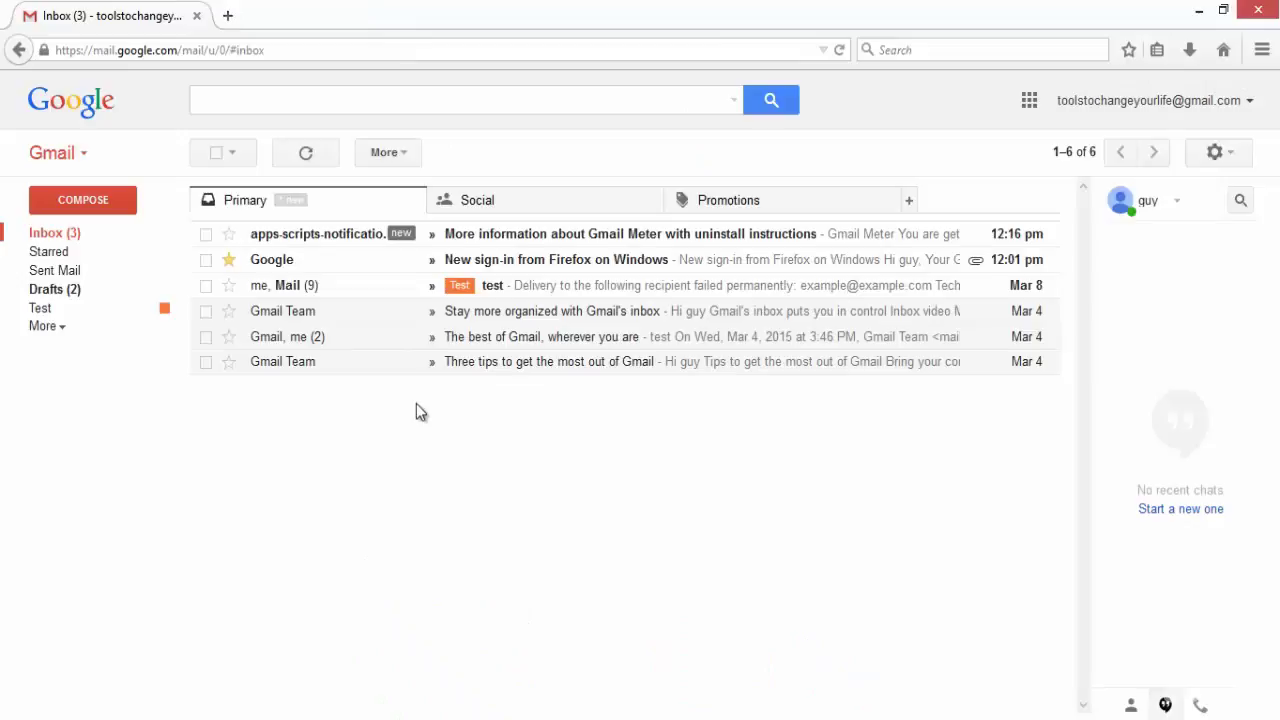
pyautogui.click(607, 240)
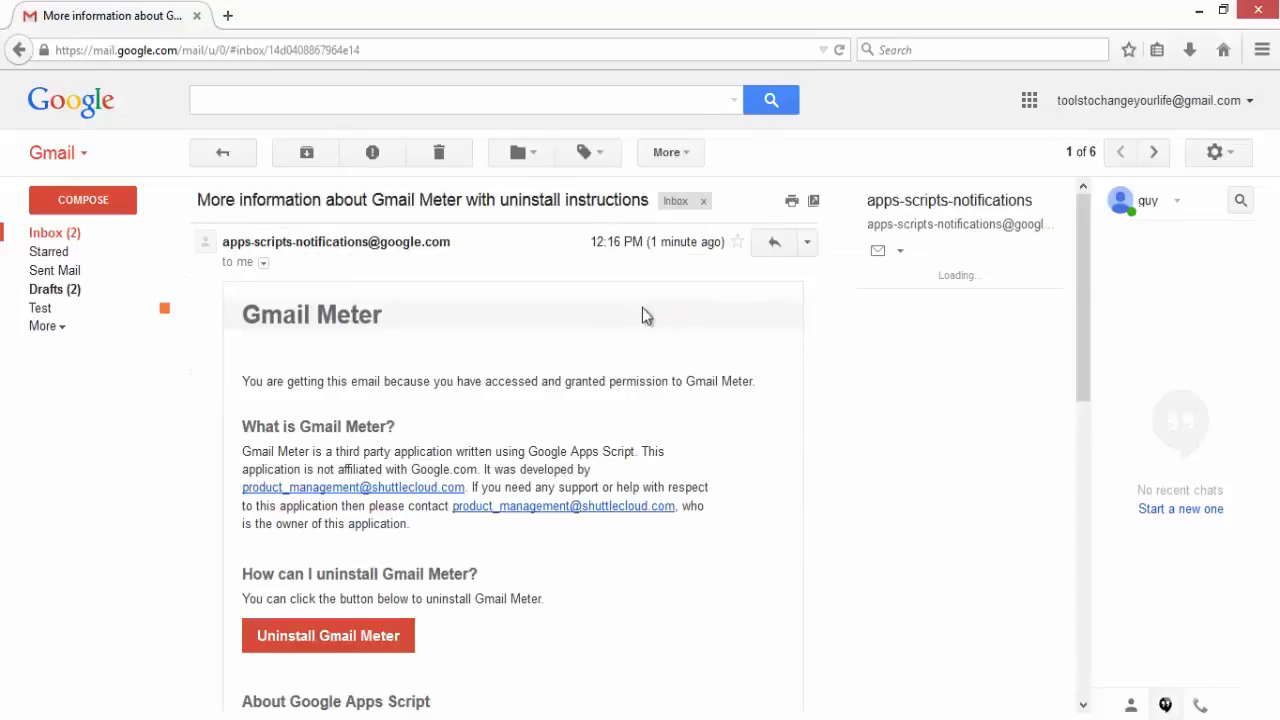
pyautogui.scroll(-2, 655, 427)
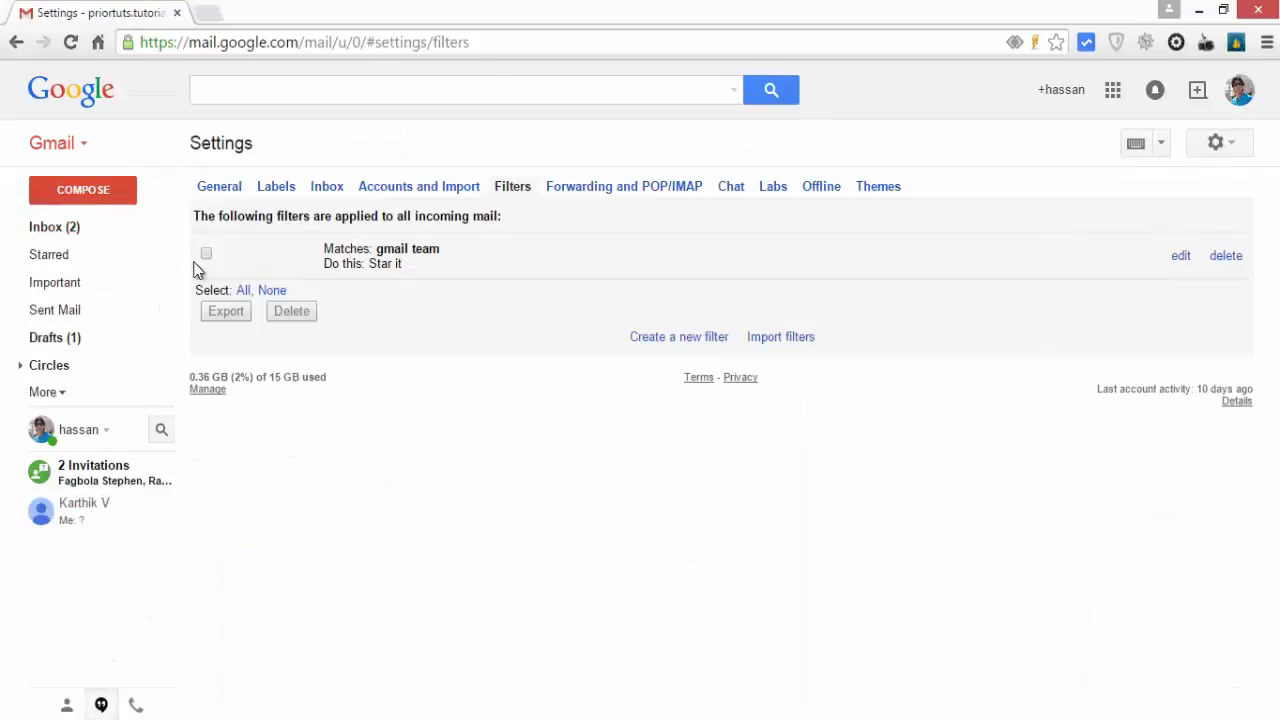
# Step: Return to the Primary inbox and locate the Gmail Meter Report emails
pyautogui.click(84, 228)
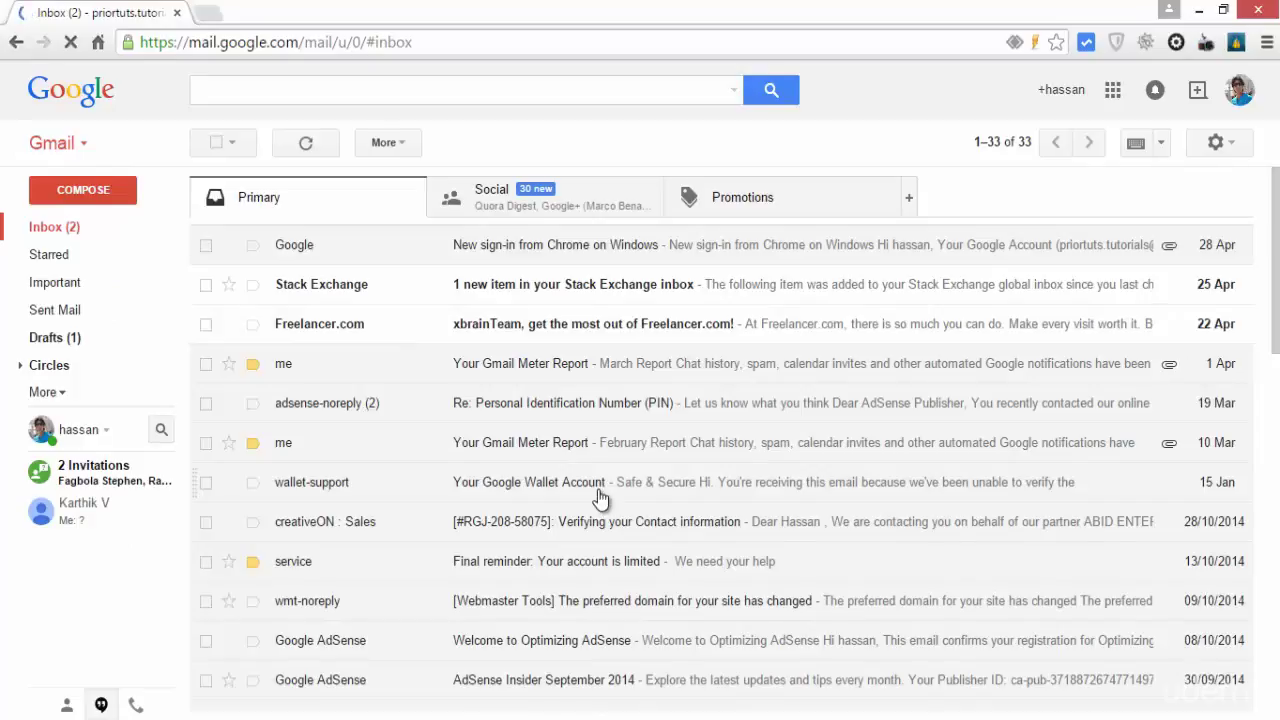
pyautogui.scroll(-3, 600, 490)
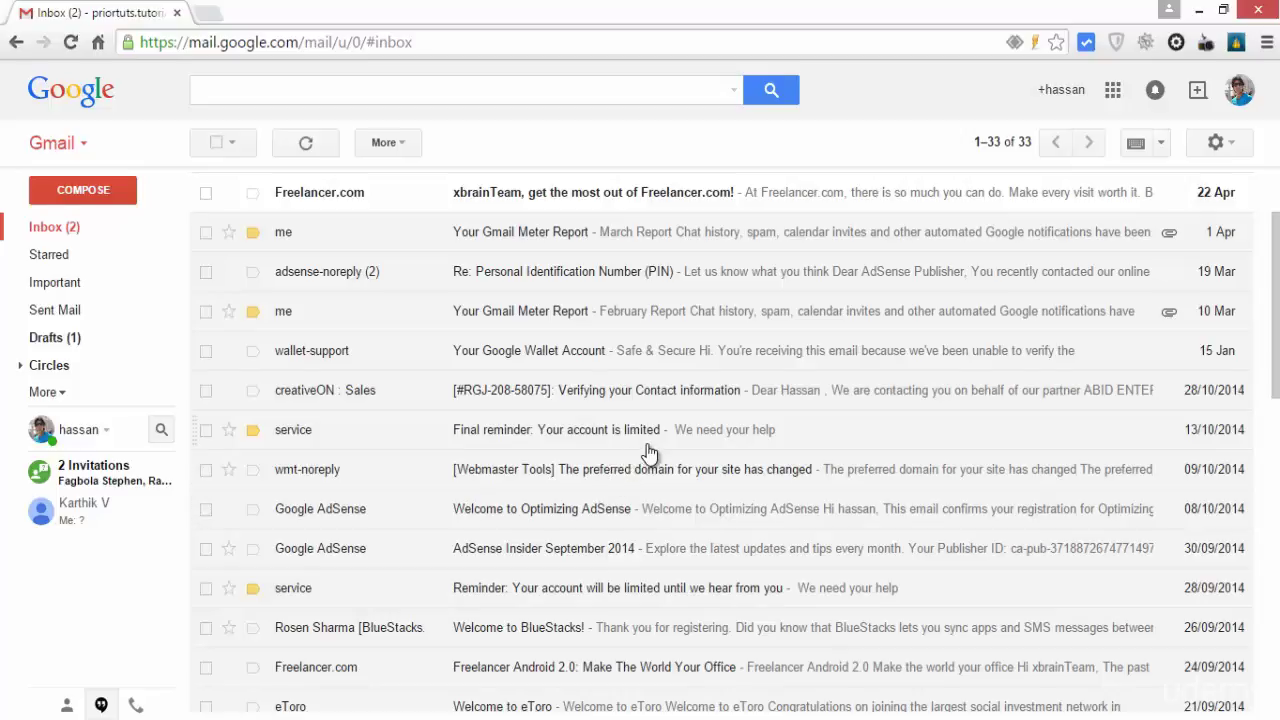
pyautogui.scroll(3, 648, 453)
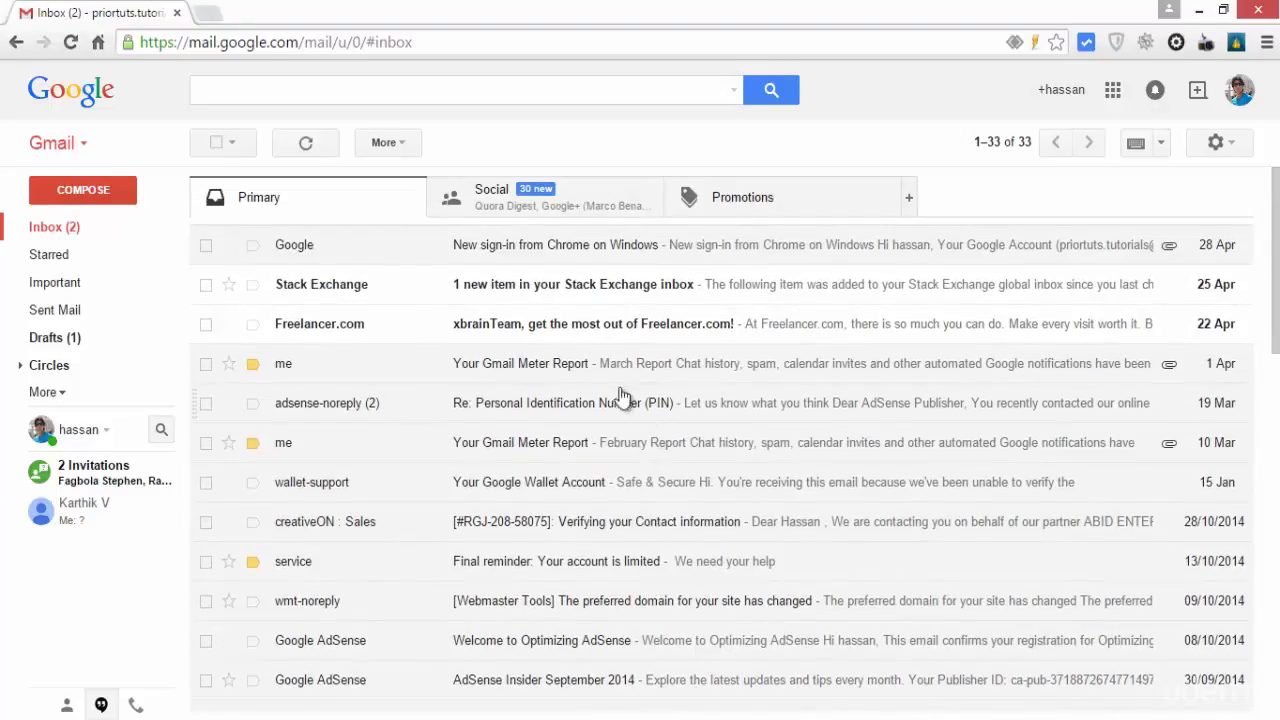
# Step: Open the March Gmail Meter Report email and view its Monthly Traffic chart
pyautogui.click(548, 377)
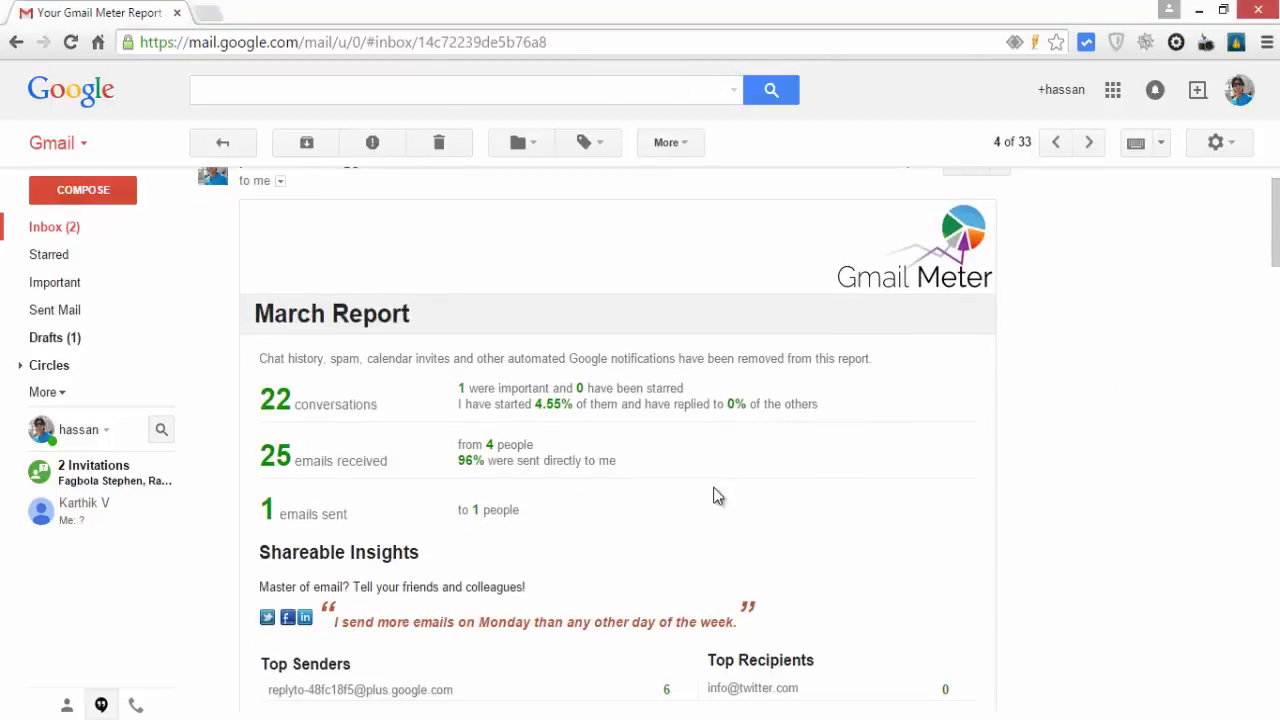
pyautogui.scroll(-1, 713, 496)
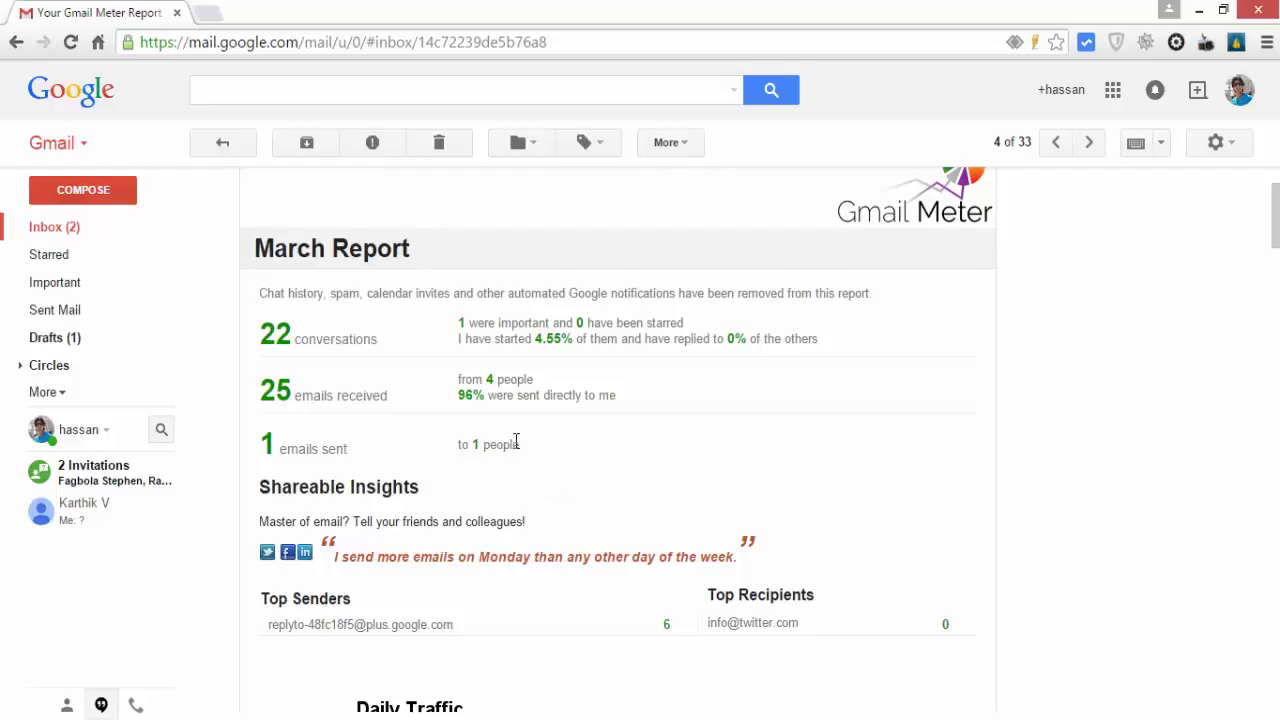
pyautogui.scroll(-1, 660, 505)
pyautogui.scroll(-1, 660, 505)
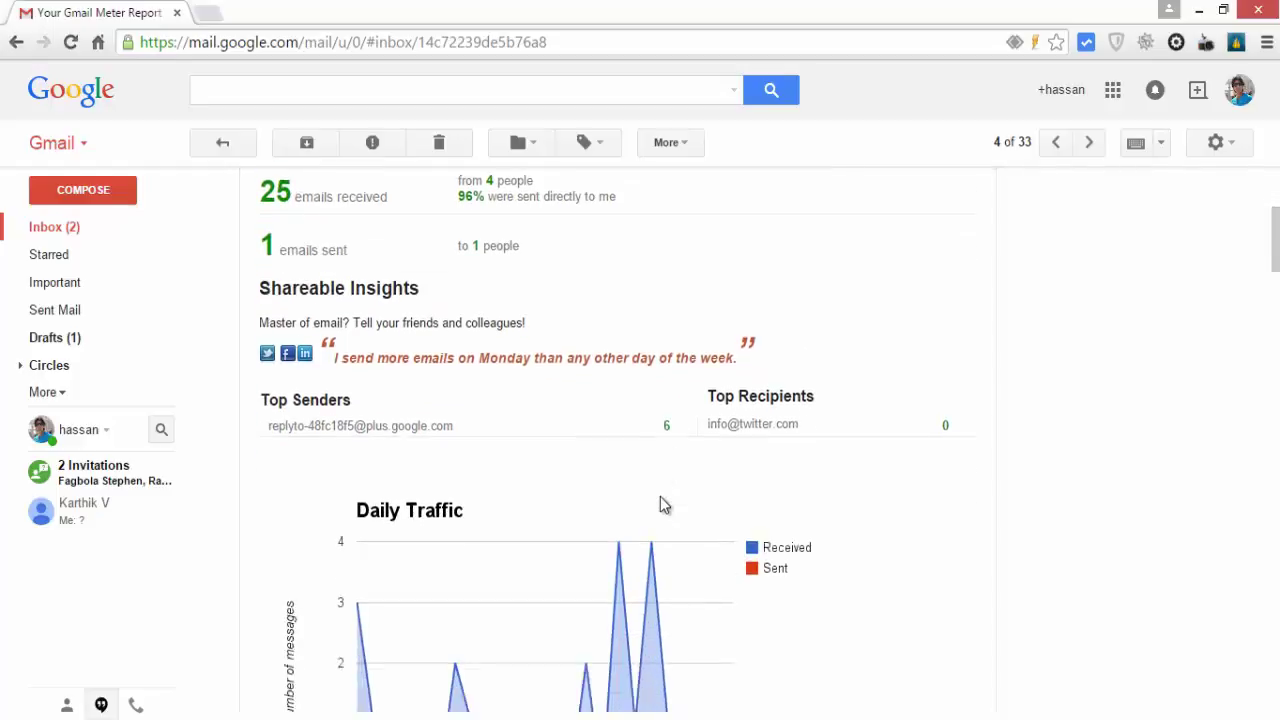
pyautogui.scroll(-1, 660, 505)
pyautogui.scroll(-1, 660, 505)
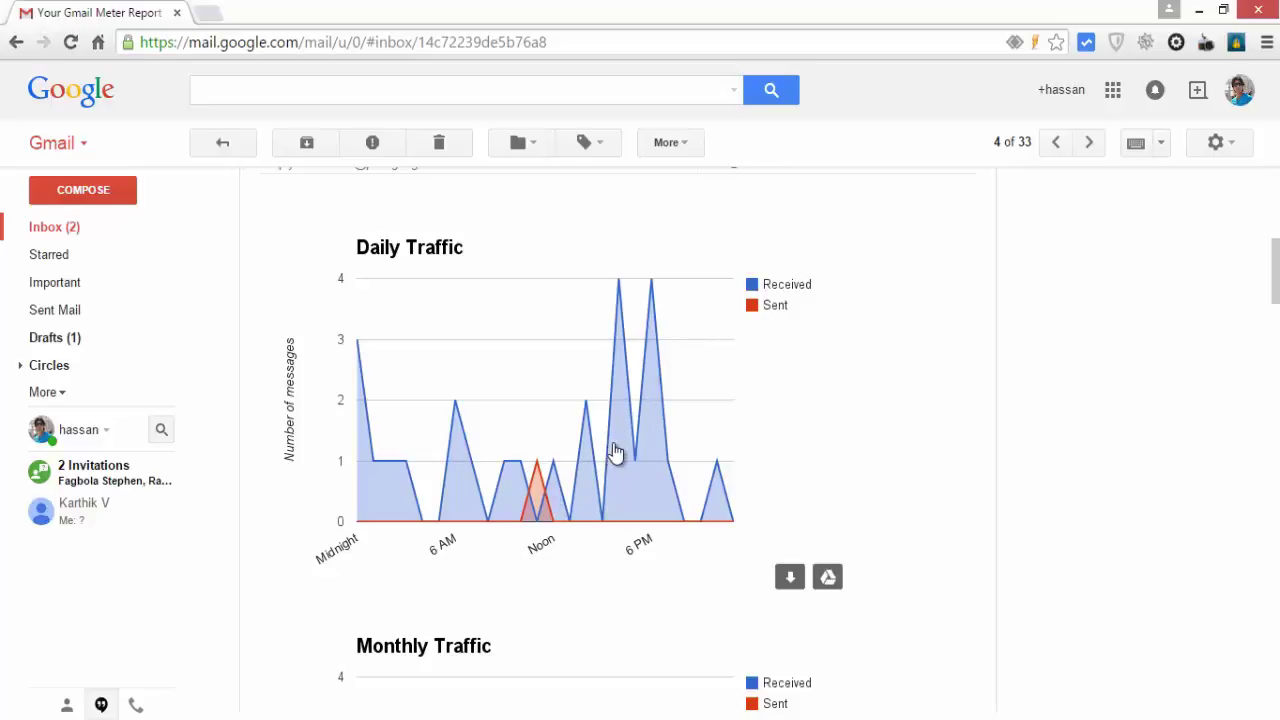
# Step: Scroll past the Weekly Traffic charts to the Email Categories pie chart
pyautogui.scroll(-3, 651, 553)
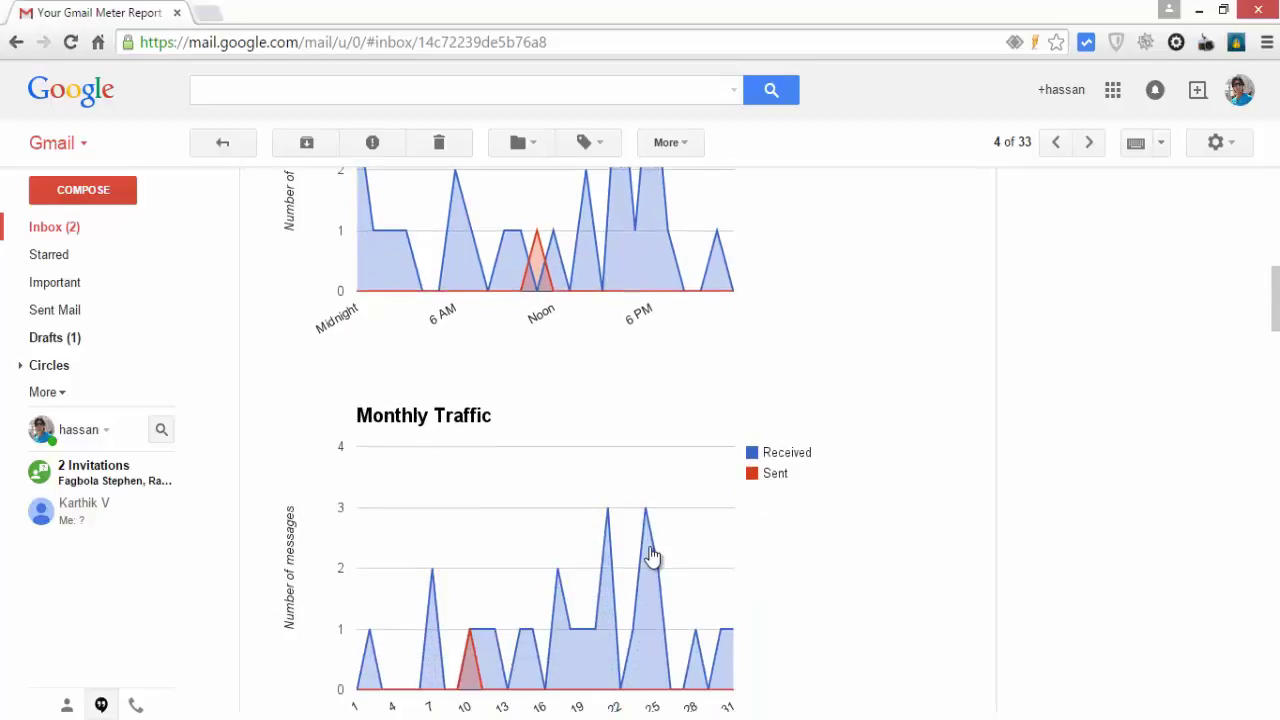
pyautogui.scroll(-1, 651, 556)
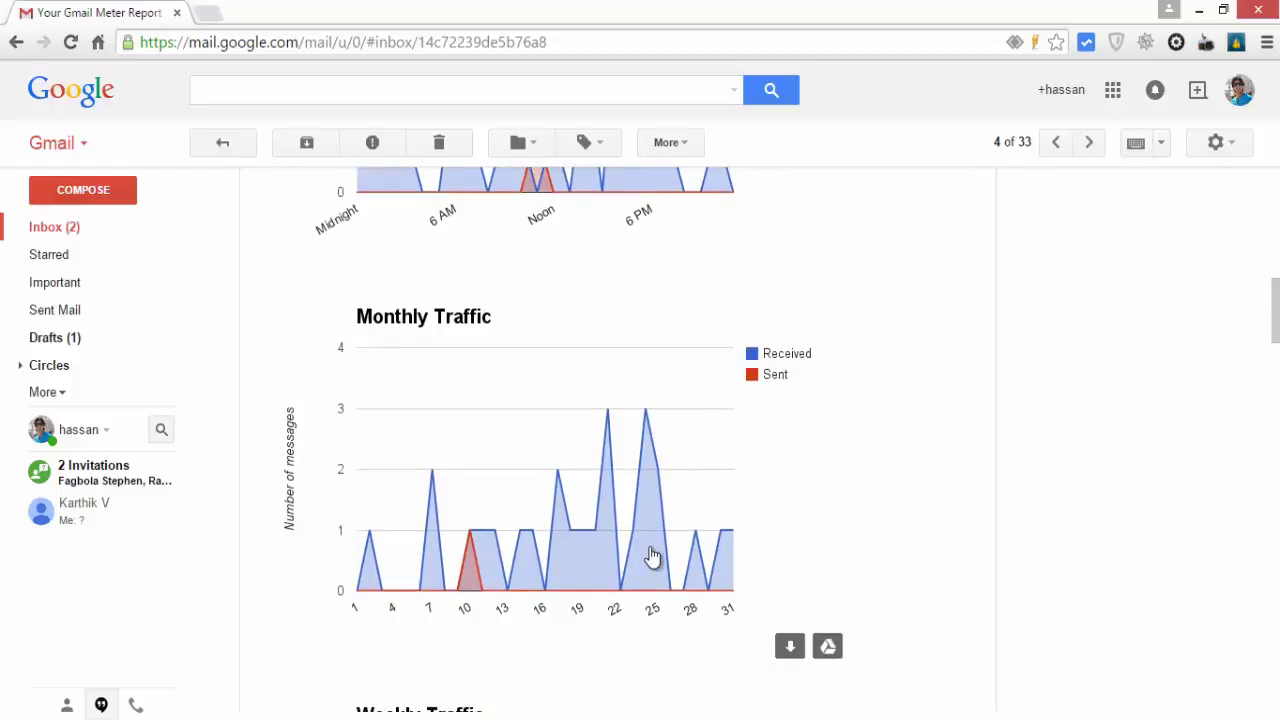
pyautogui.scroll(-1, 651, 557)
pyautogui.scroll(-2, 651, 557)
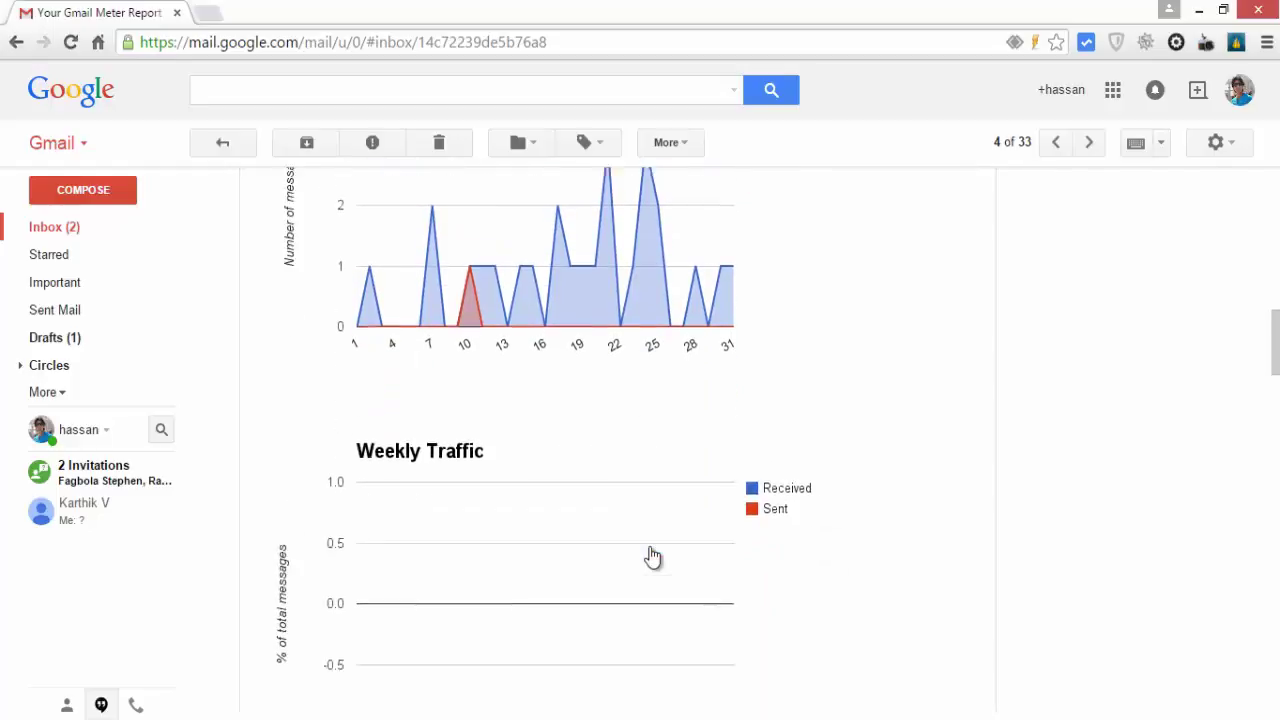
pyautogui.scroll(-1, 651, 557)
pyautogui.scroll(-1, 651, 557)
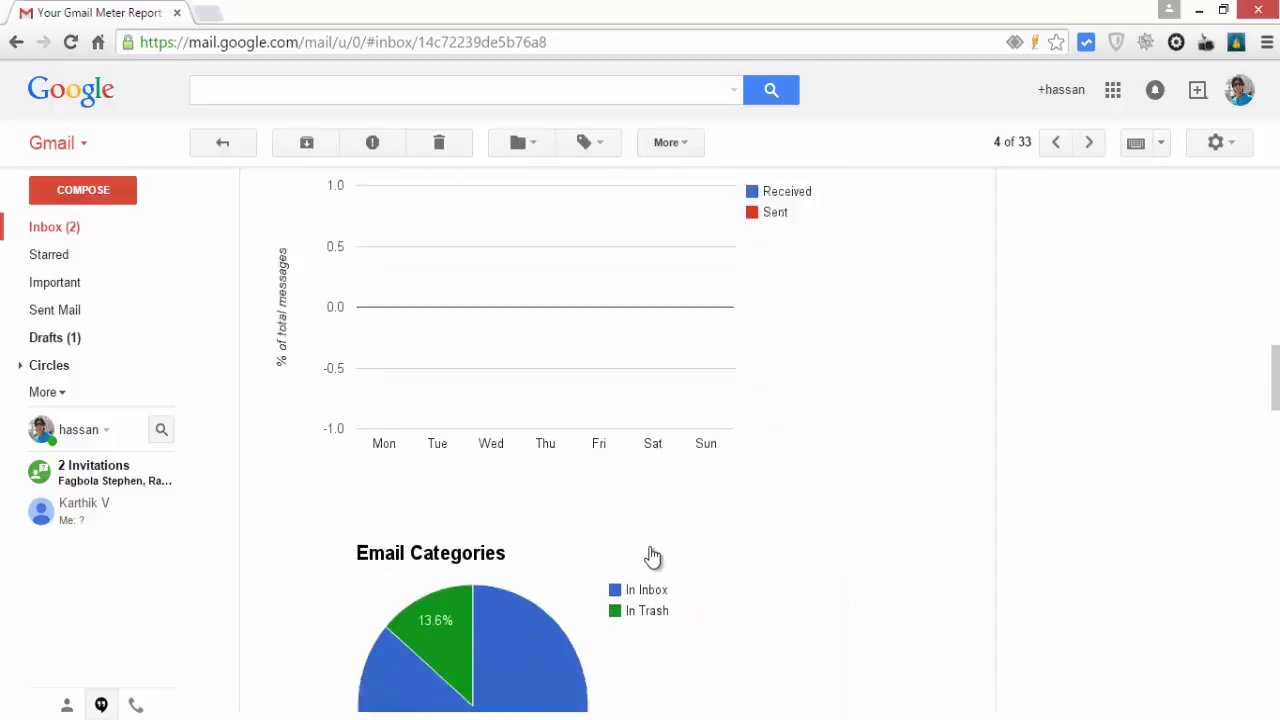
pyautogui.scroll(-1, 651, 557)
pyautogui.scroll(-1, 651, 557)
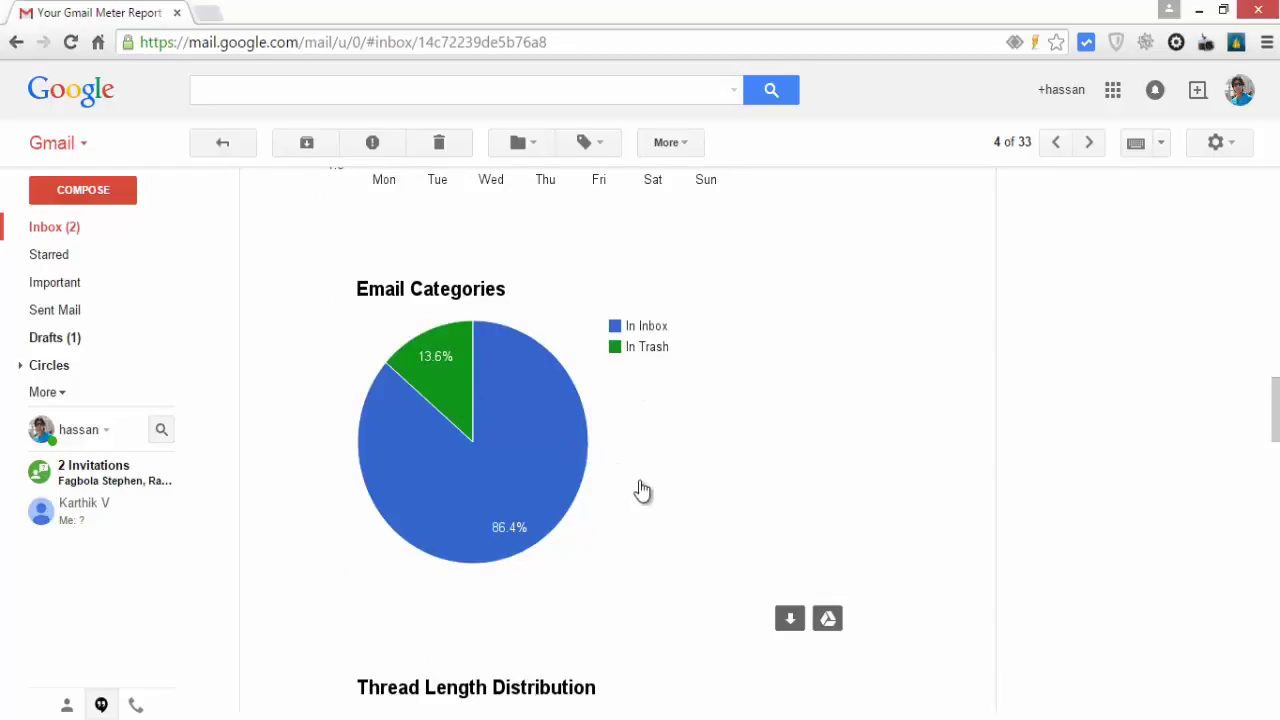
# Step: Scroll to the end of the March report through the Word Cloud and Attachments
pyautogui.scroll(-2, 642, 490)
pyautogui.scroll(-2, 642, 490)
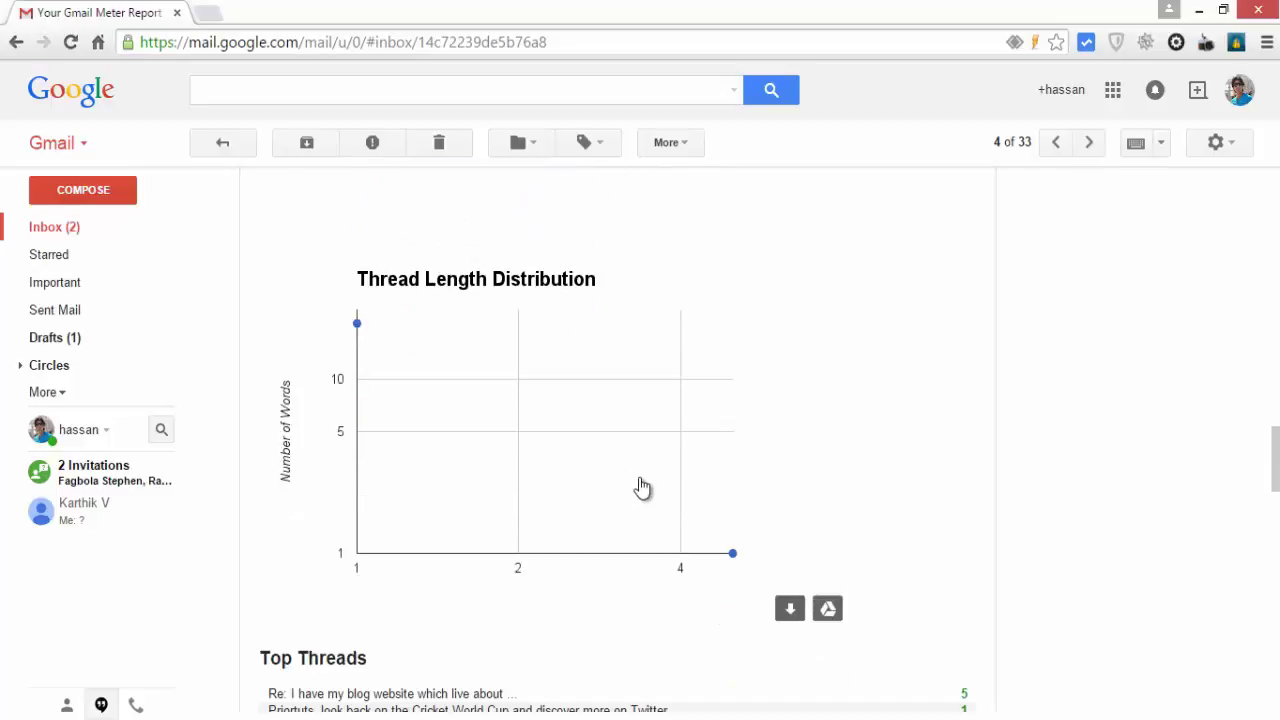
pyautogui.scroll(-2, 590, 462)
pyautogui.scroll(1, 590, 462)
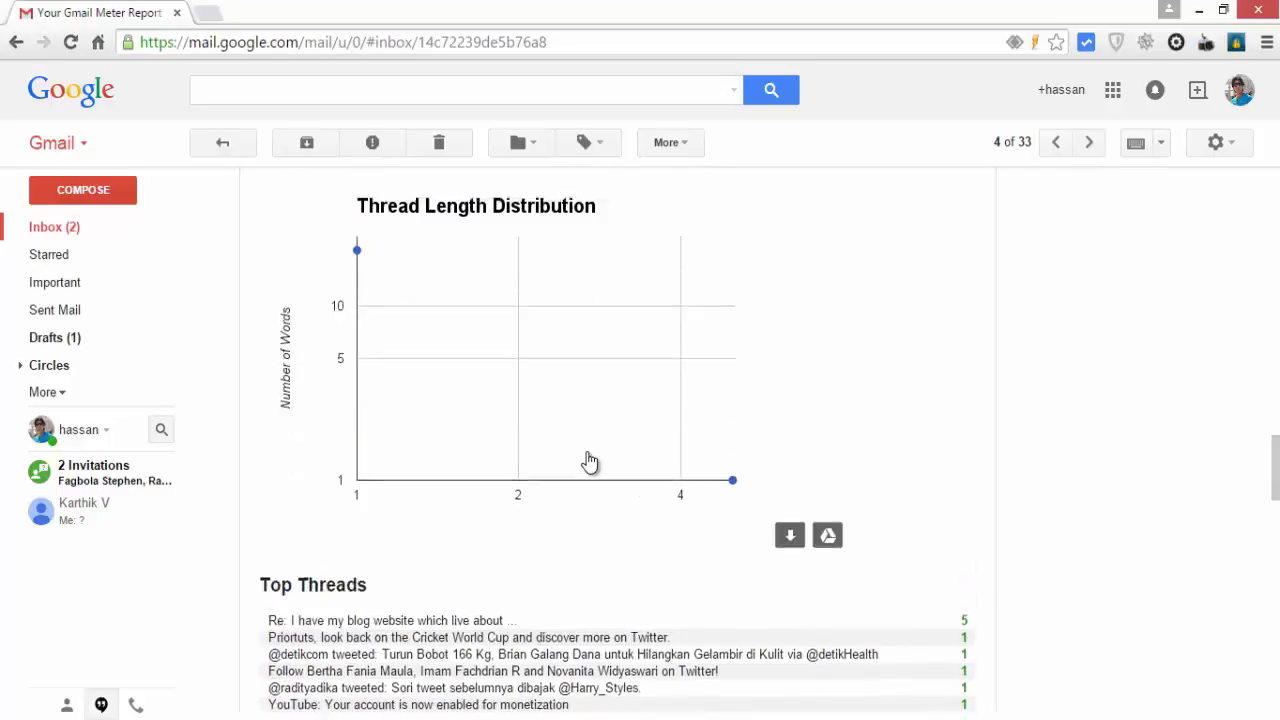
pyautogui.scroll(-2, 590, 462)
pyautogui.scroll(-1, 588, 455)
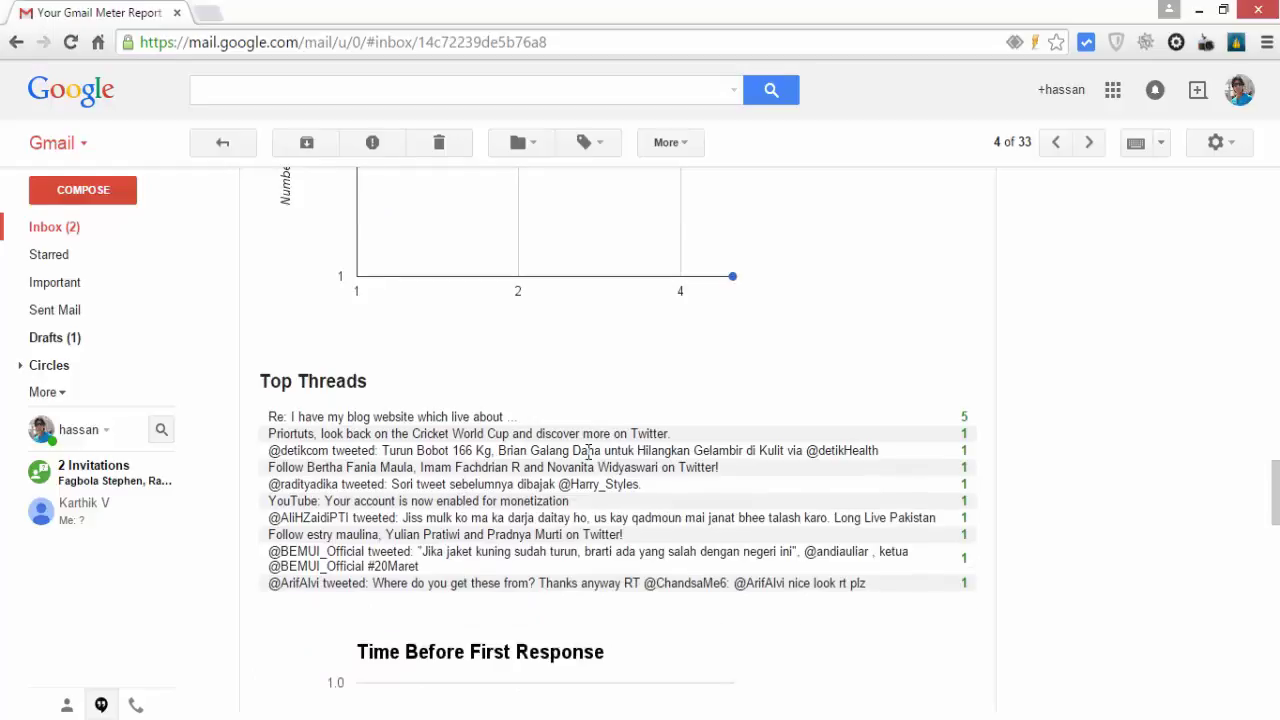
pyautogui.scroll(-1, 590, 452)
pyautogui.scroll(-1, 590, 455)
pyautogui.scroll(-1, 590, 460)
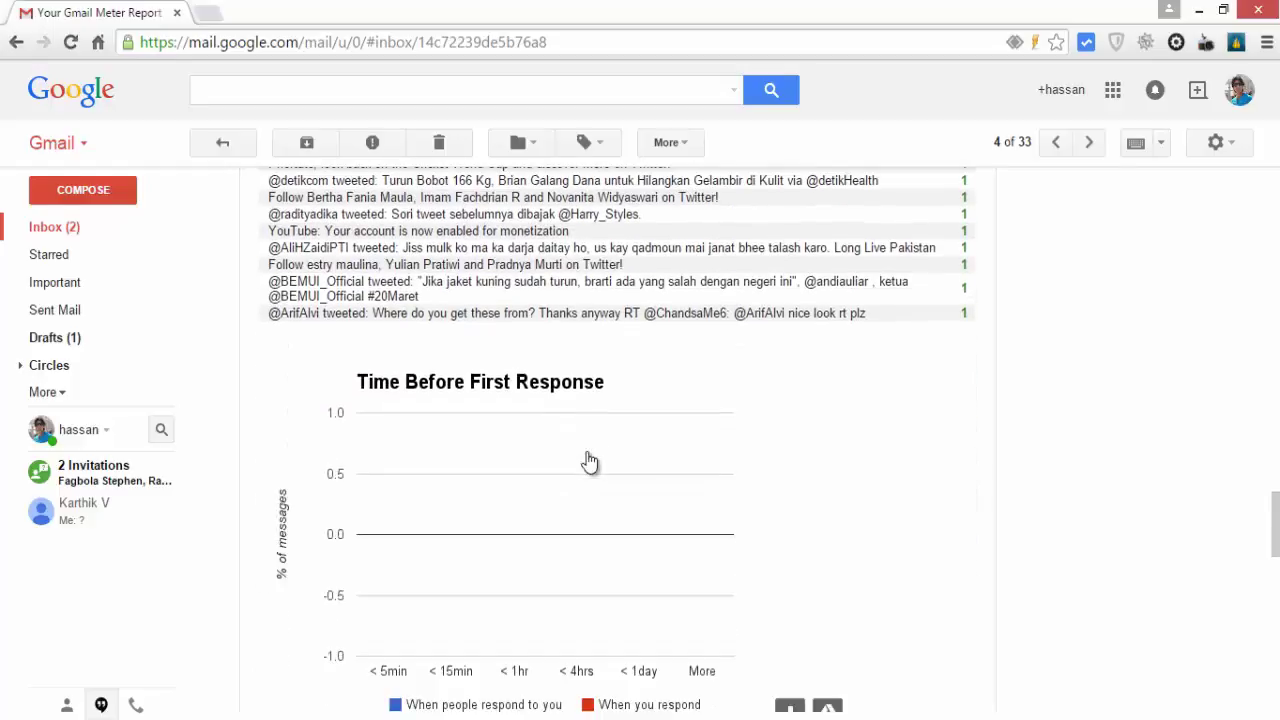
pyautogui.scroll(-1, 590, 462)
pyautogui.scroll(-1, 590, 462)
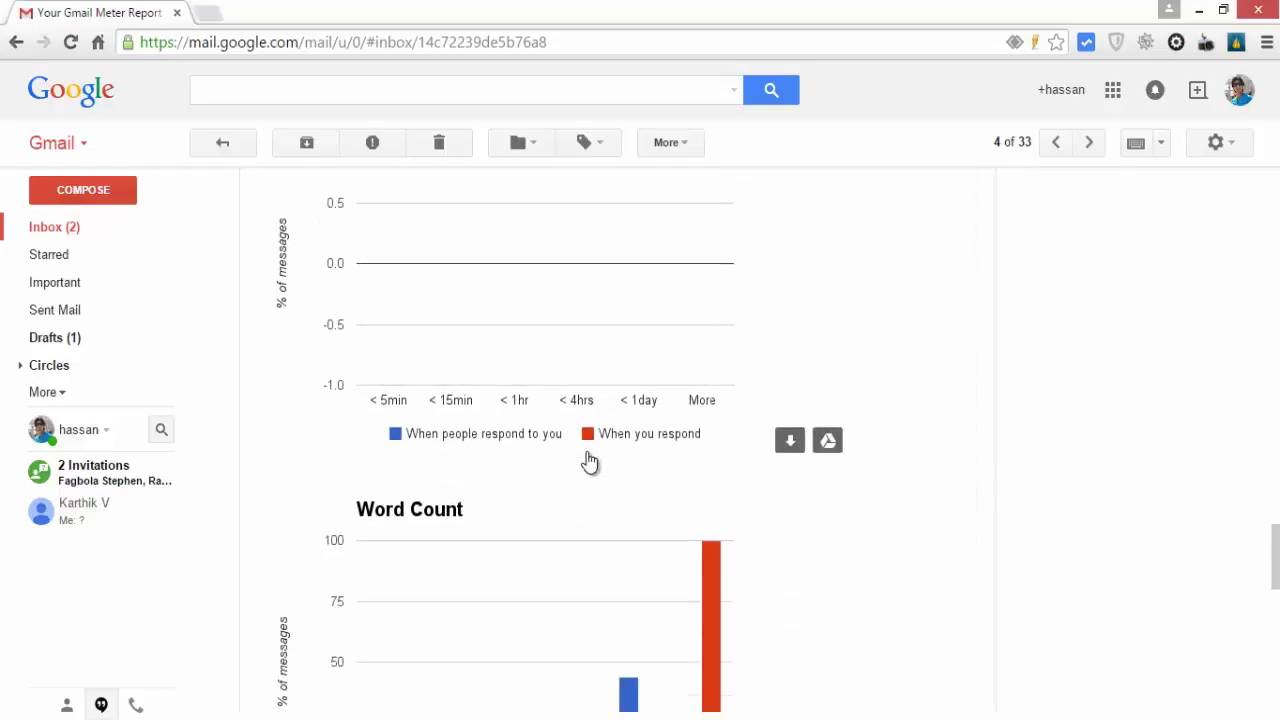
pyautogui.scroll(-1, 590, 462)
pyautogui.scroll(-1, 590, 462)
pyautogui.scroll(-3, 590, 462)
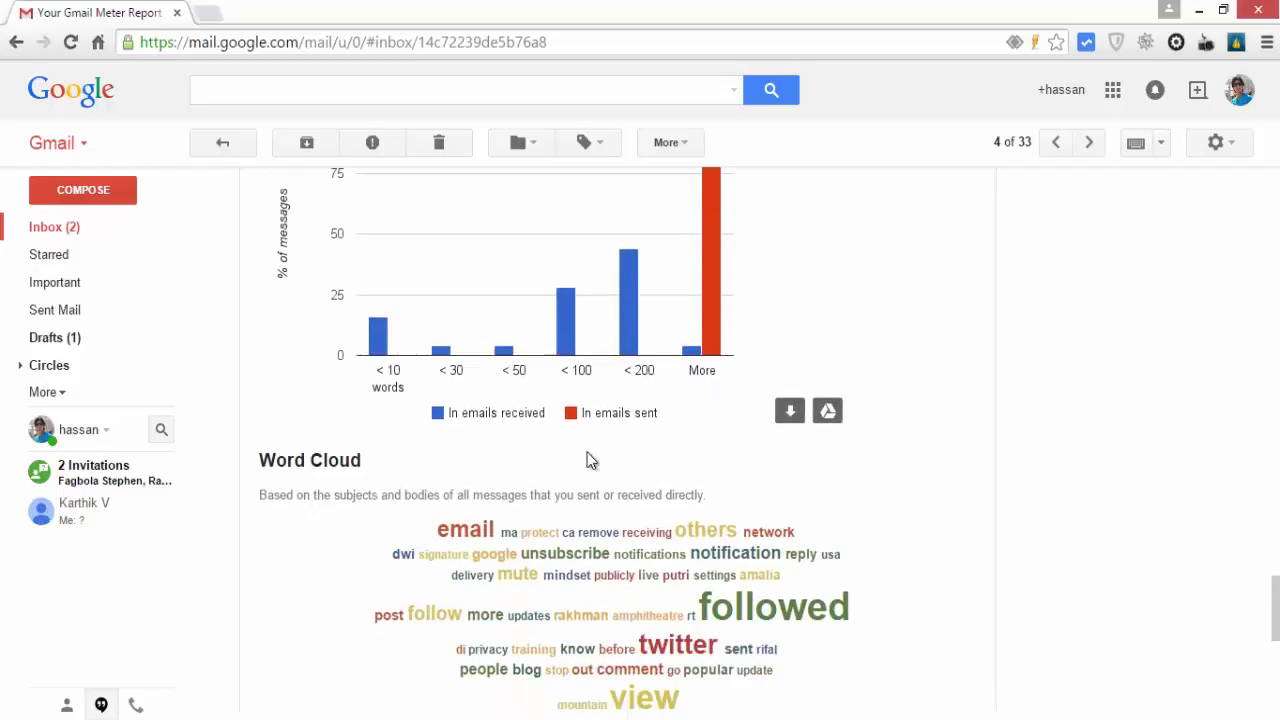
pyautogui.scroll(-1, 590, 460)
pyautogui.scroll(-1, 587, 458)
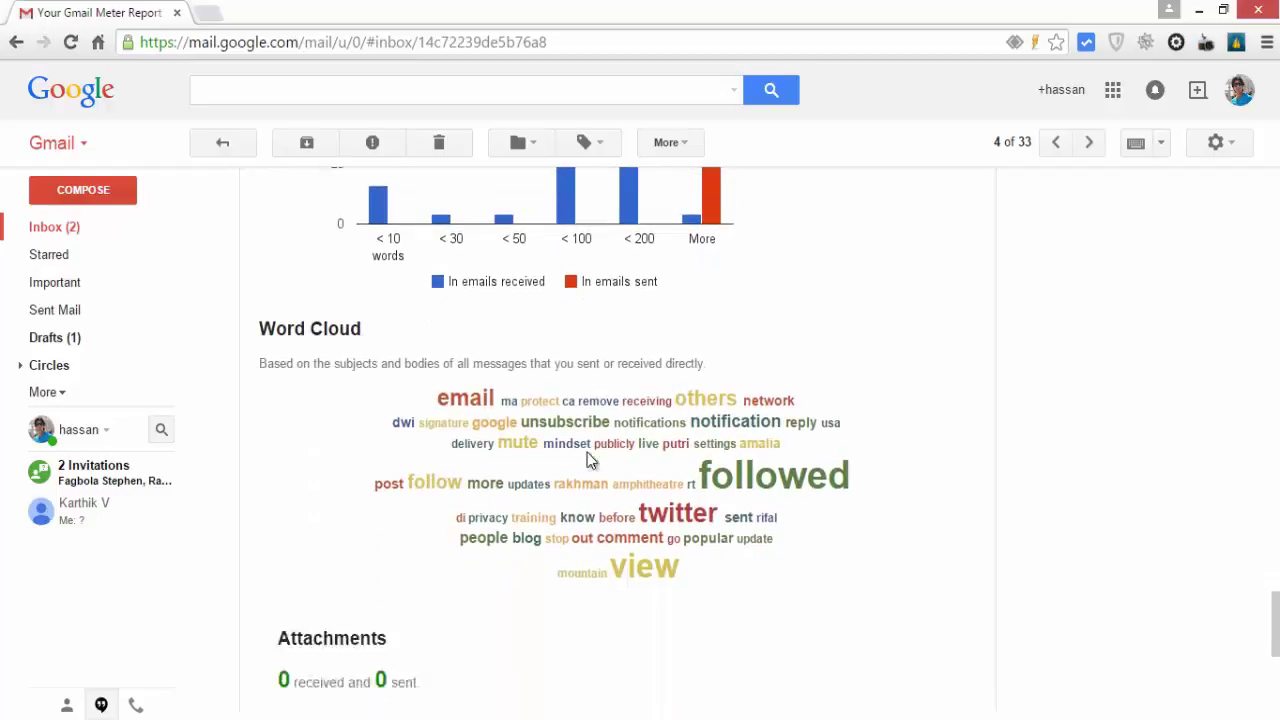
pyautogui.scroll(-2, 587, 458)
pyautogui.scroll(-1, 587, 458)
# Step: Scroll back up to the March Report header with conversation and email totals
pyautogui.scroll(1, 590, 460)
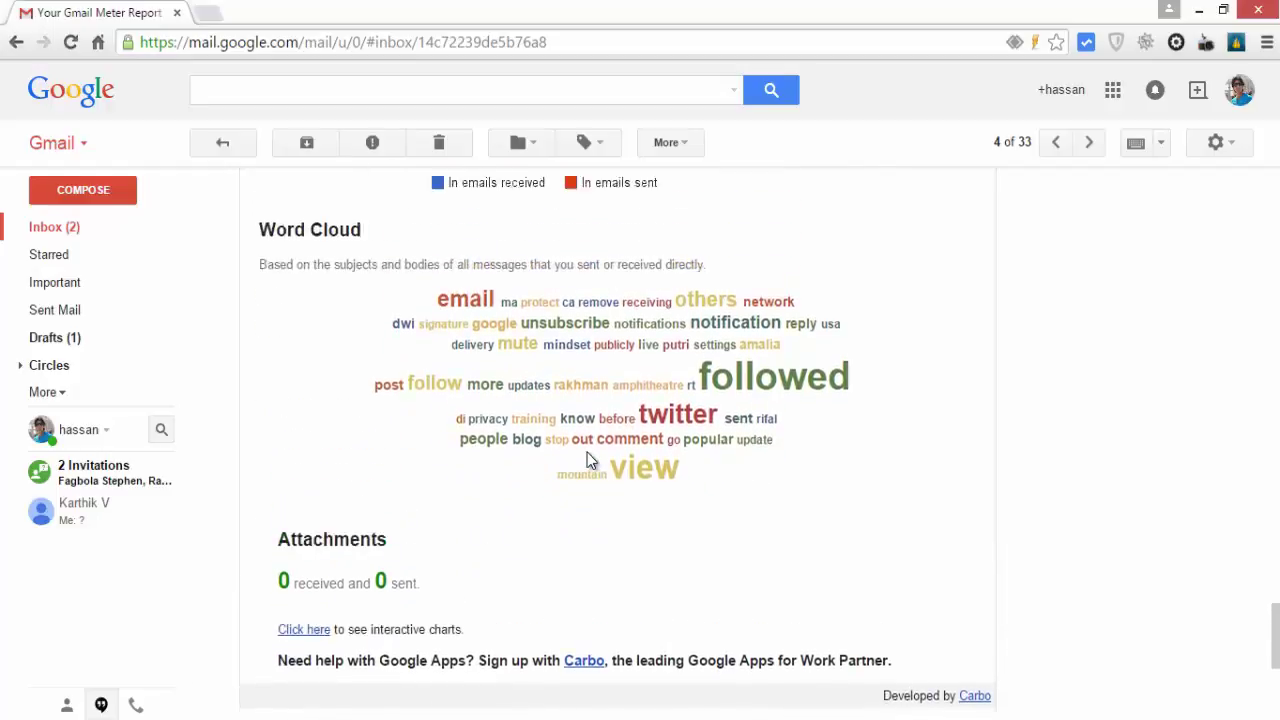
pyautogui.scroll(2, 590, 460)
pyautogui.scroll(1, 590, 460)
pyautogui.scroll(2, 590, 460)
pyautogui.scroll(2, 590, 460)
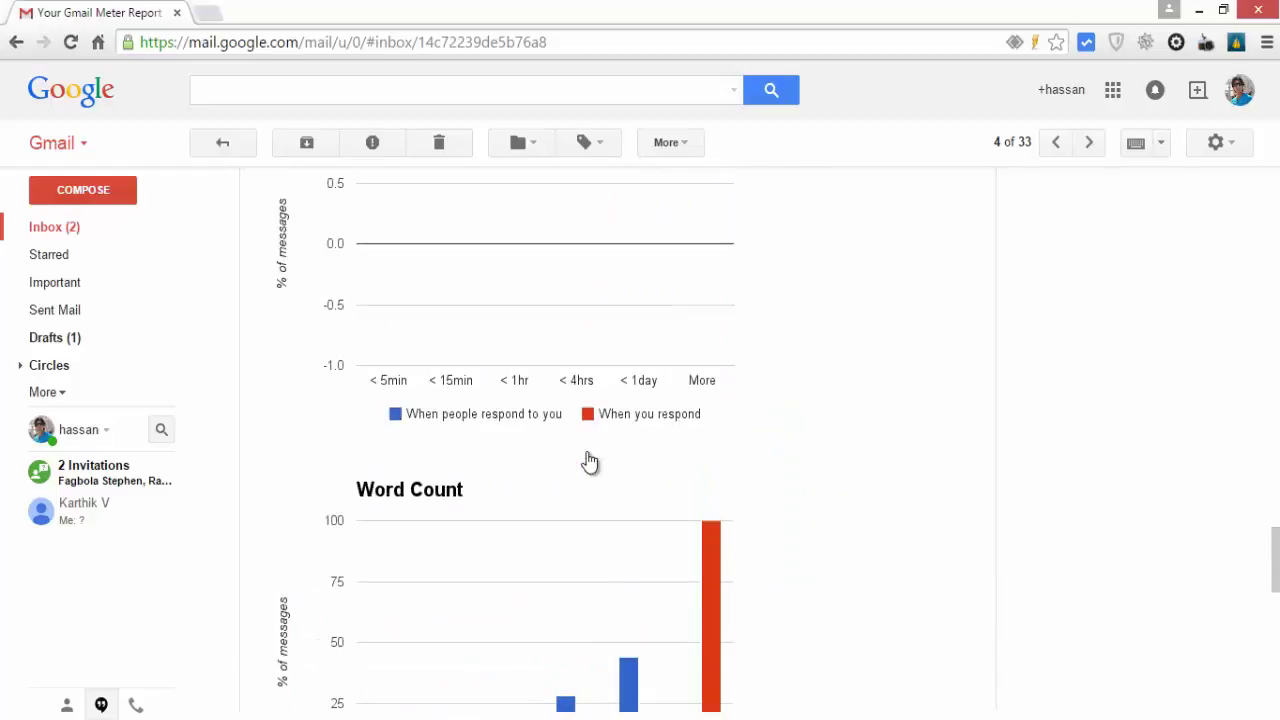
pyautogui.scroll(2, 590, 460)
pyautogui.scroll(2, 590, 460)
pyautogui.scroll(2, 590, 460)
pyautogui.scroll(2, 590, 460)
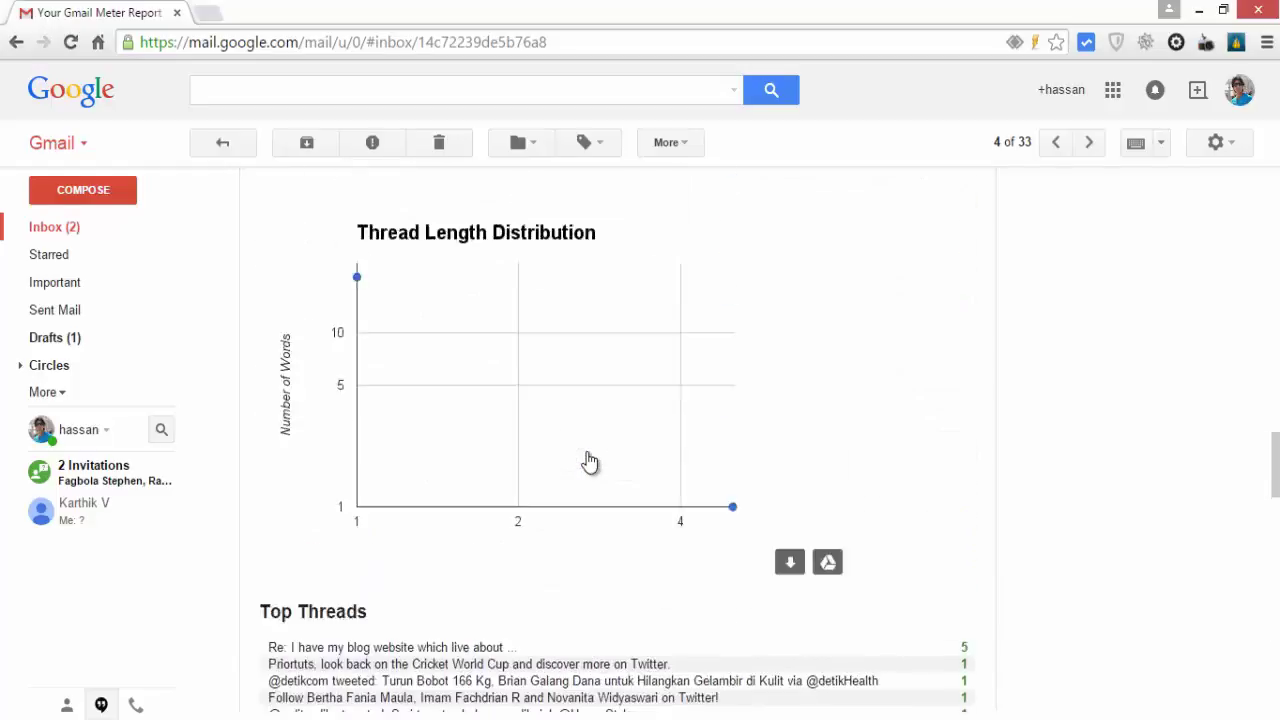
pyautogui.scroll(2, 590, 460)
pyautogui.scroll(2, 590, 460)
pyautogui.scroll(3, 590, 460)
pyautogui.scroll(3, 590, 460)
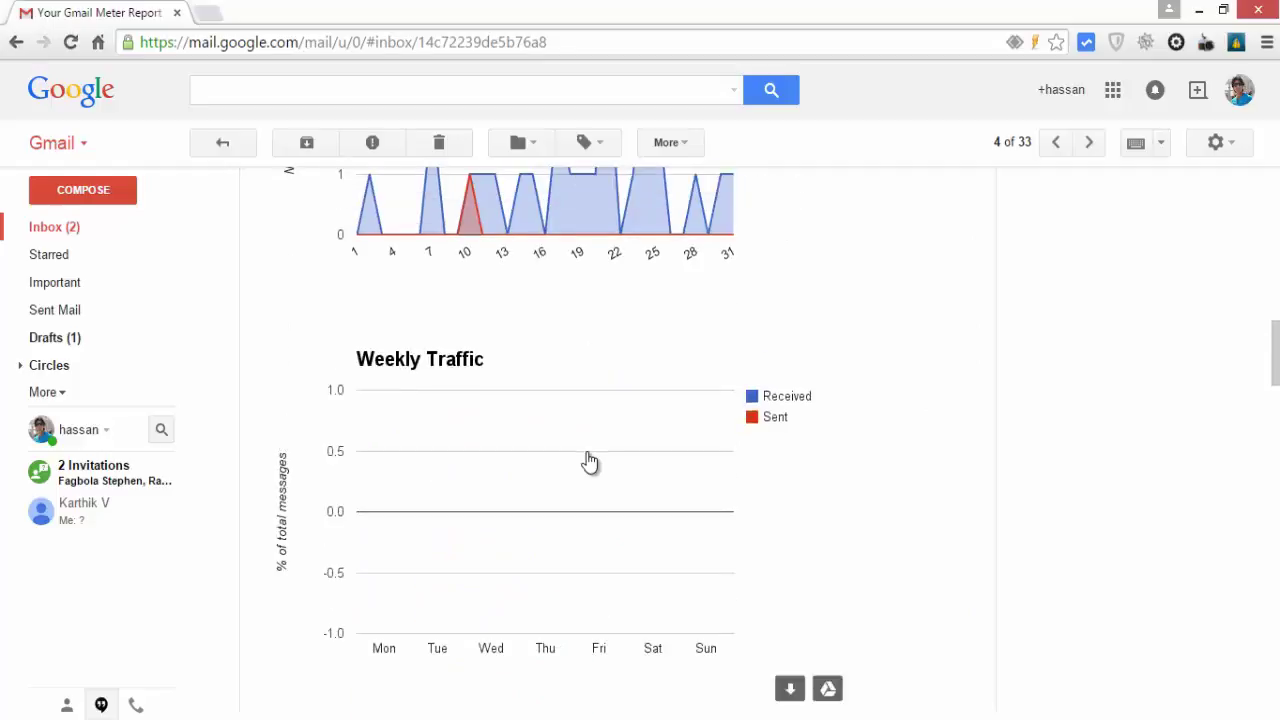
pyautogui.scroll(3, 590, 460)
pyautogui.scroll(1, 590, 460)
pyautogui.scroll(2, 590, 460)
pyautogui.scroll(2, 590, 460)
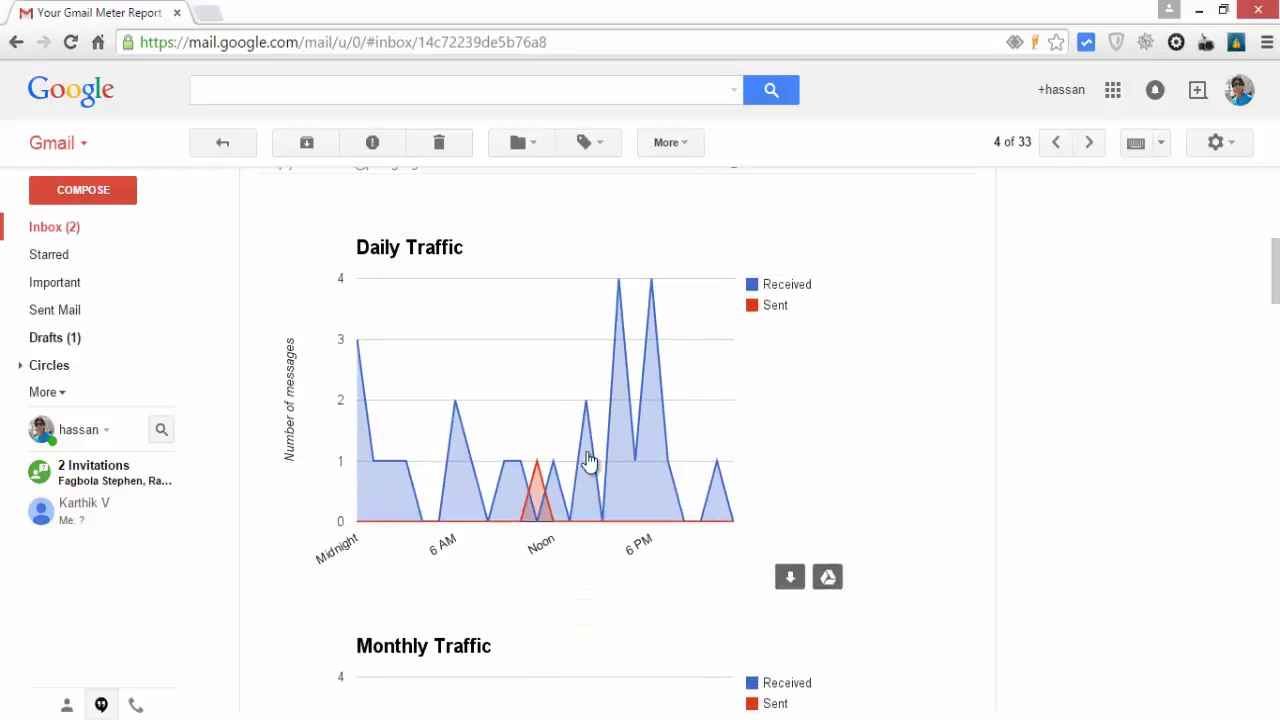
pyautogui.scroll(1, 590, 460)
pyautogui.scroll(1, 590, 460)
pyautogui.scroll(1, 590, 460)
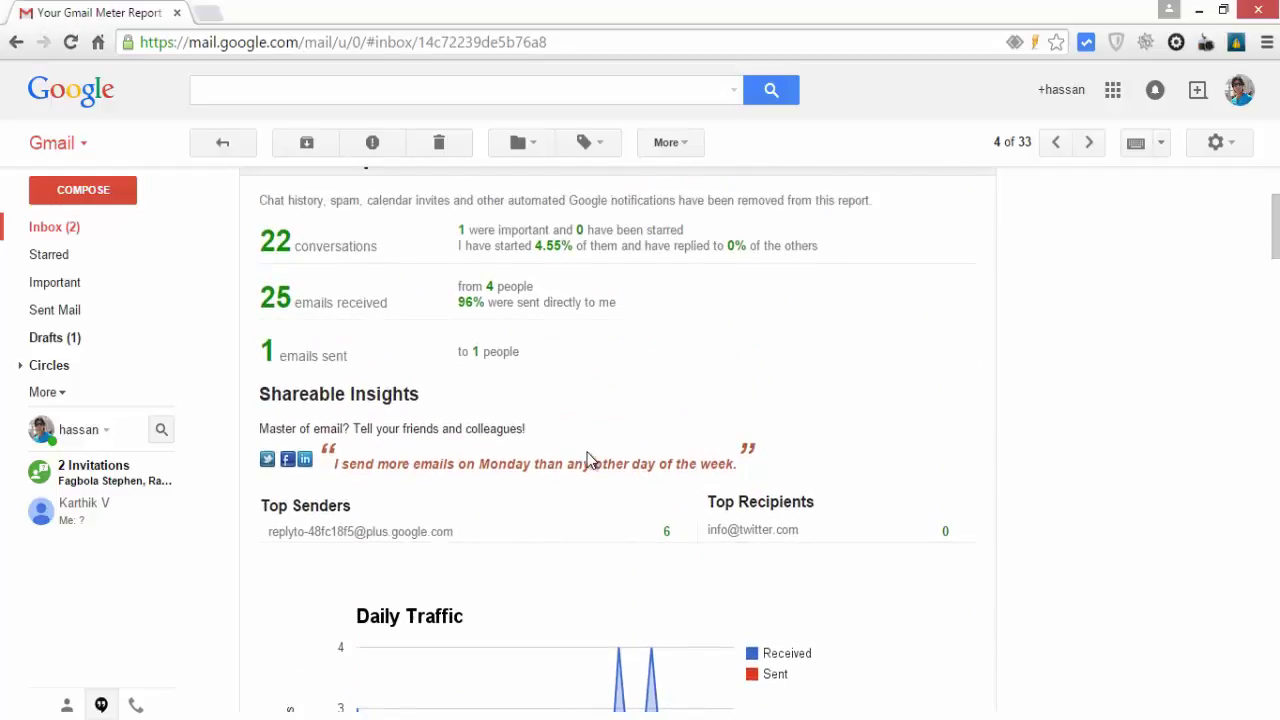
pyautogui.scroll(2, 590, 460)
pyautogui.scroll(-1, 587, 452)
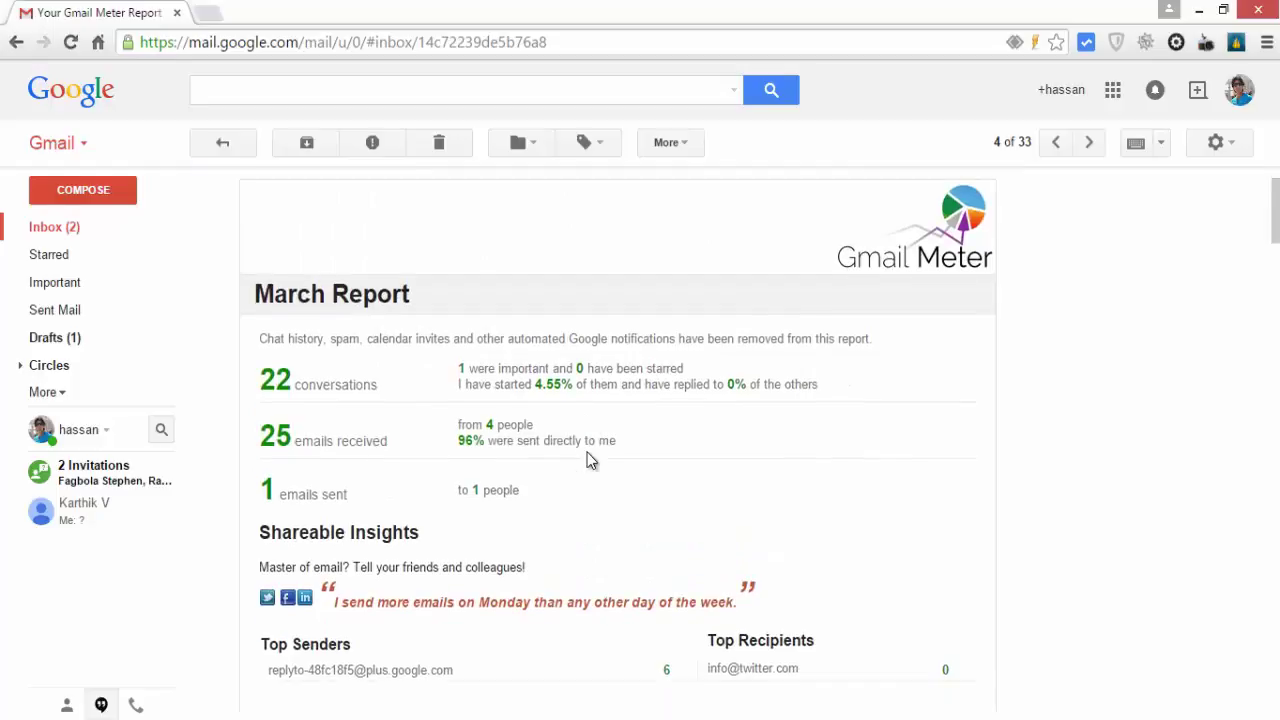